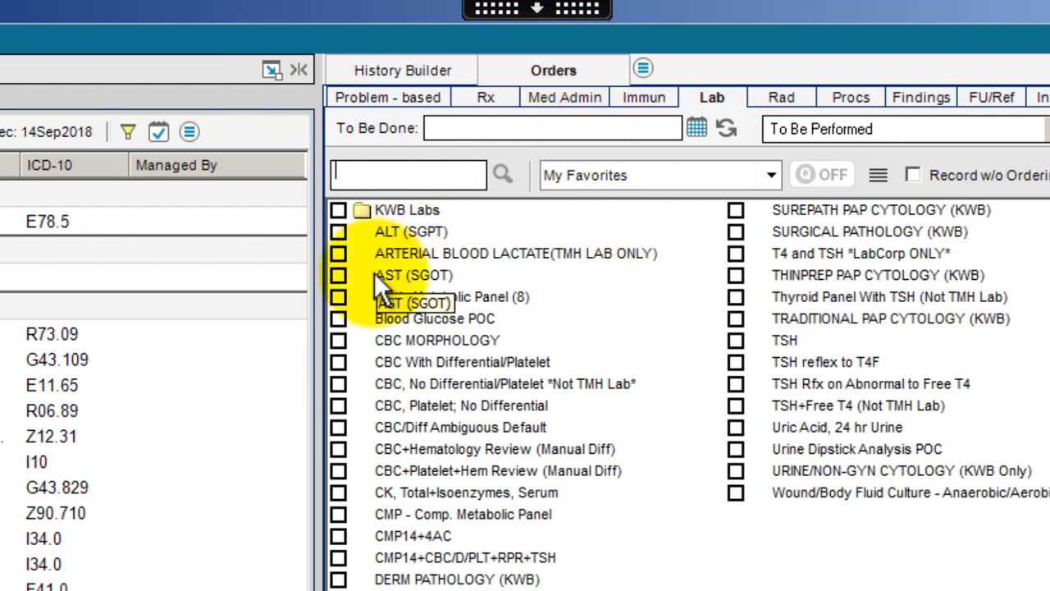
- View the lab orders in the KWB Labs folder and search the lab favorites for "kwb"
left_click(415, 205)
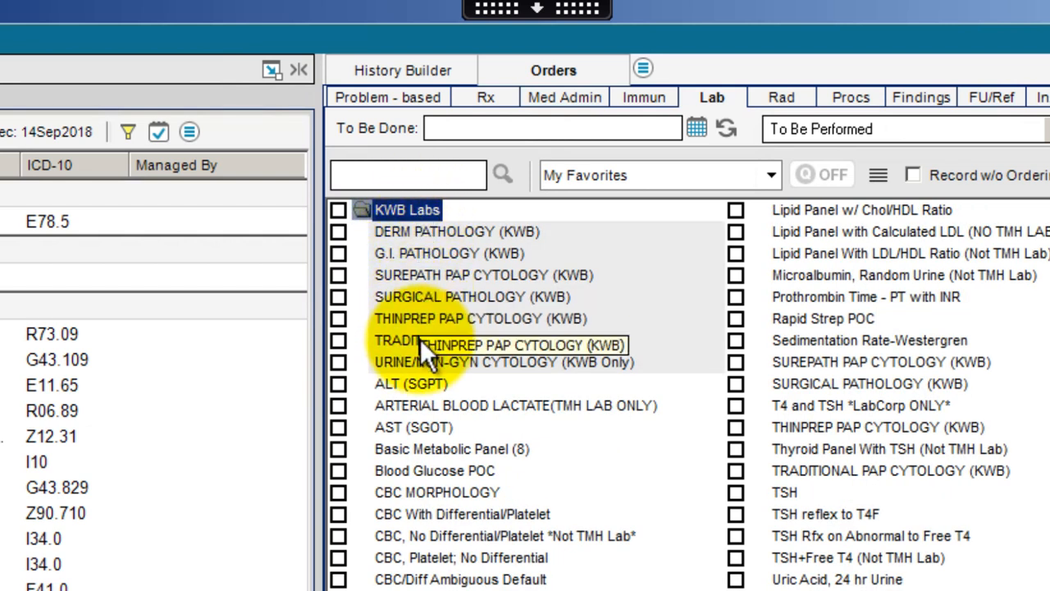
left_click(427, 209)
left_click(429, 172)
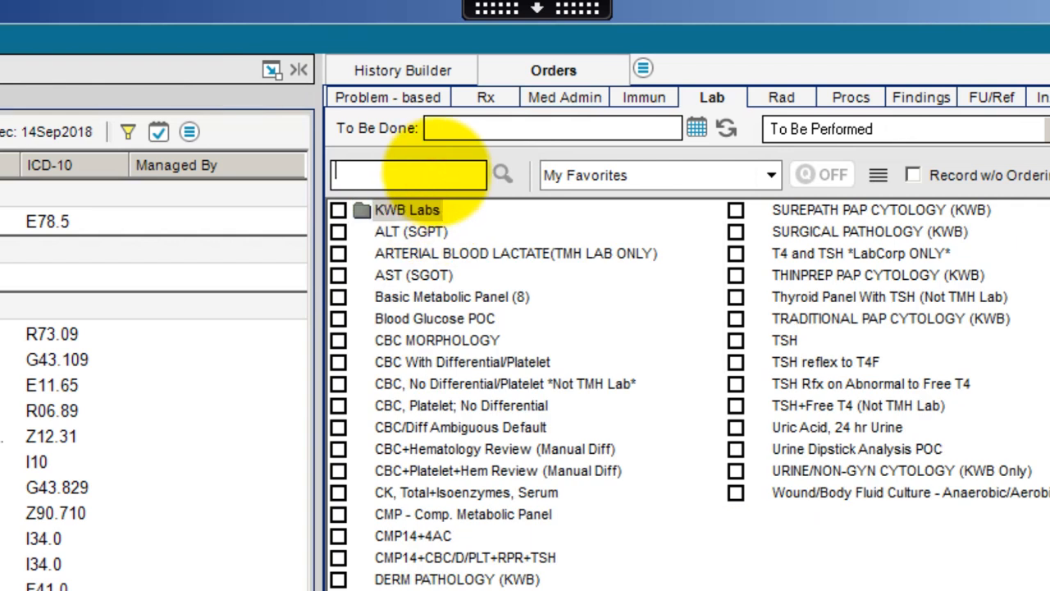
type("kwb")
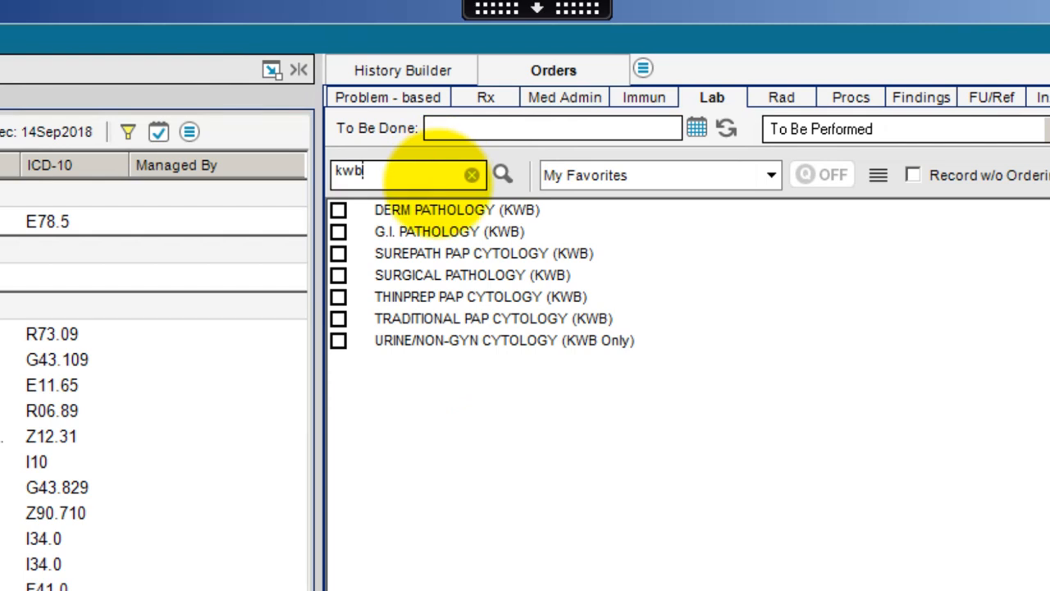
left_click(470, 174)
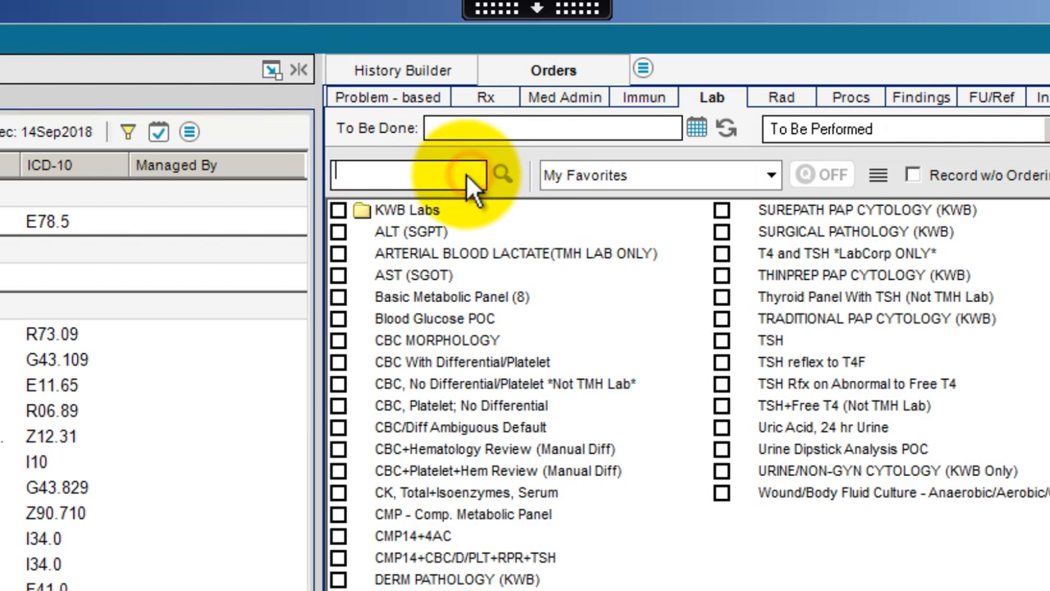
- Order SUREPATH PAP CYTOLOGY (KWB) from the KWB Labs folder, linked to the Health Maintenance problem
left_click(418, 209)
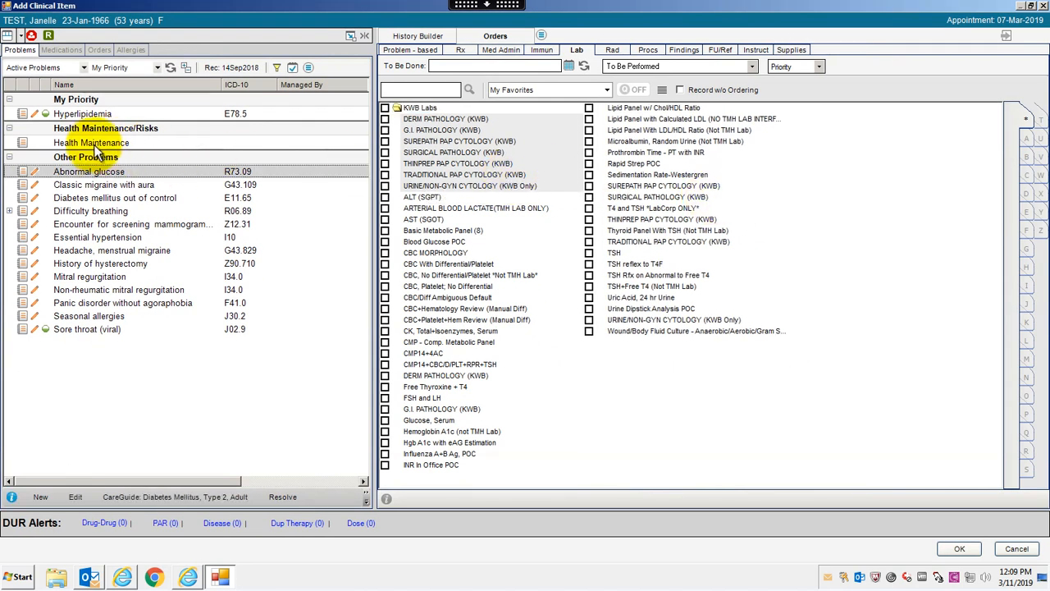
left_click(96, 143)
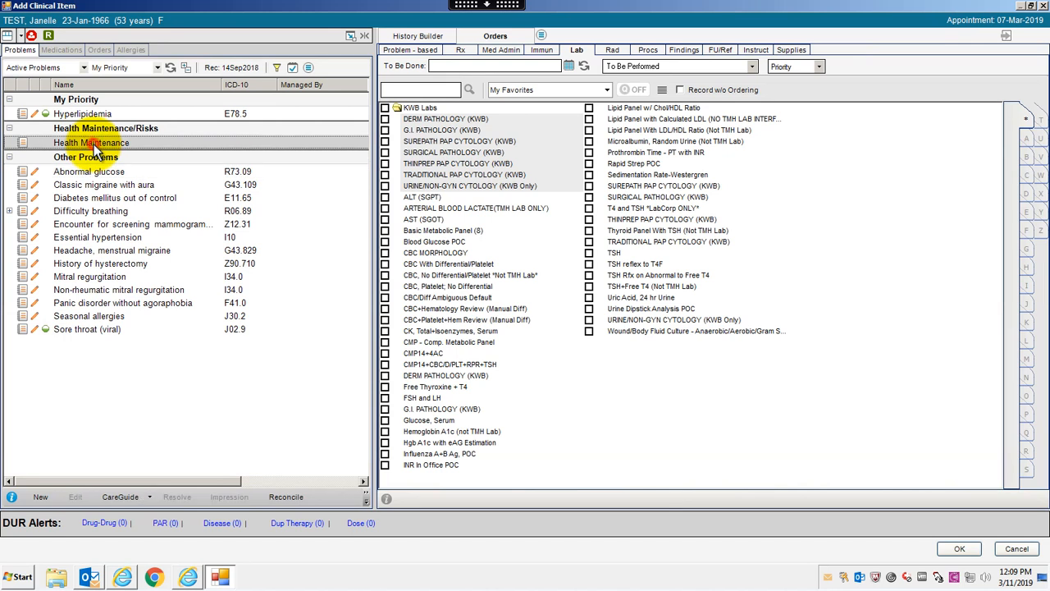
left_click(385, 141)
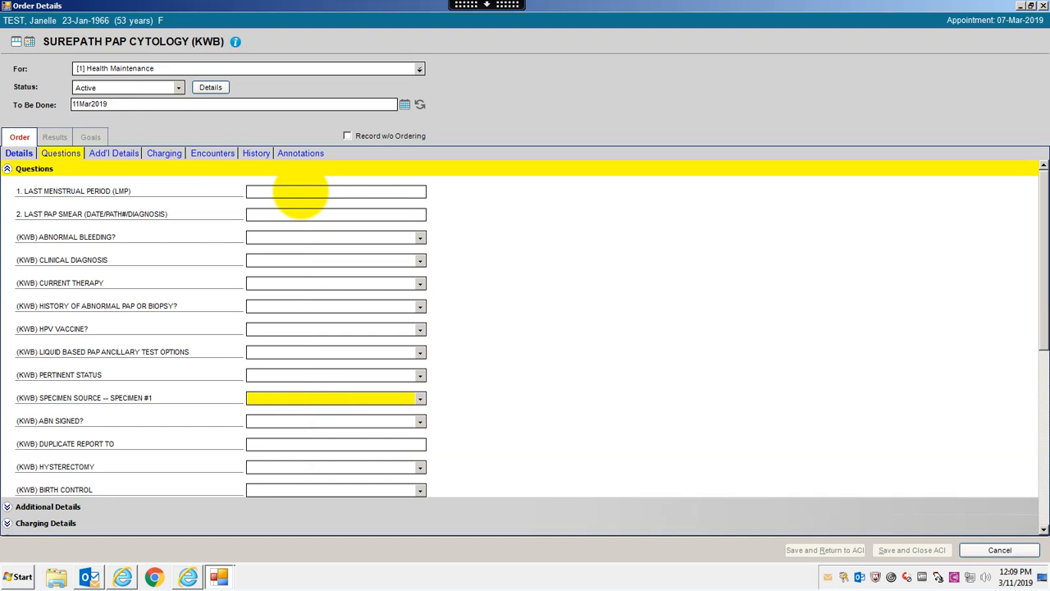
- Enter 2/22/19 as the last menstrual period and "2018 normal" as the last Pap smear
left_click(300, 193)
type("2/")
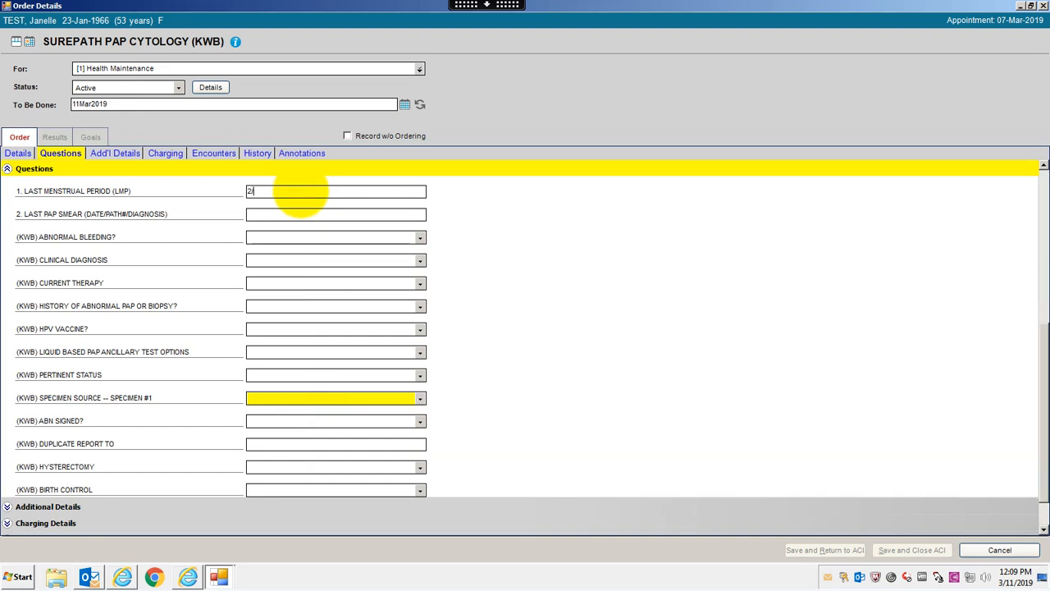
type("22/19")
left_click(299, 215)
type("2018")
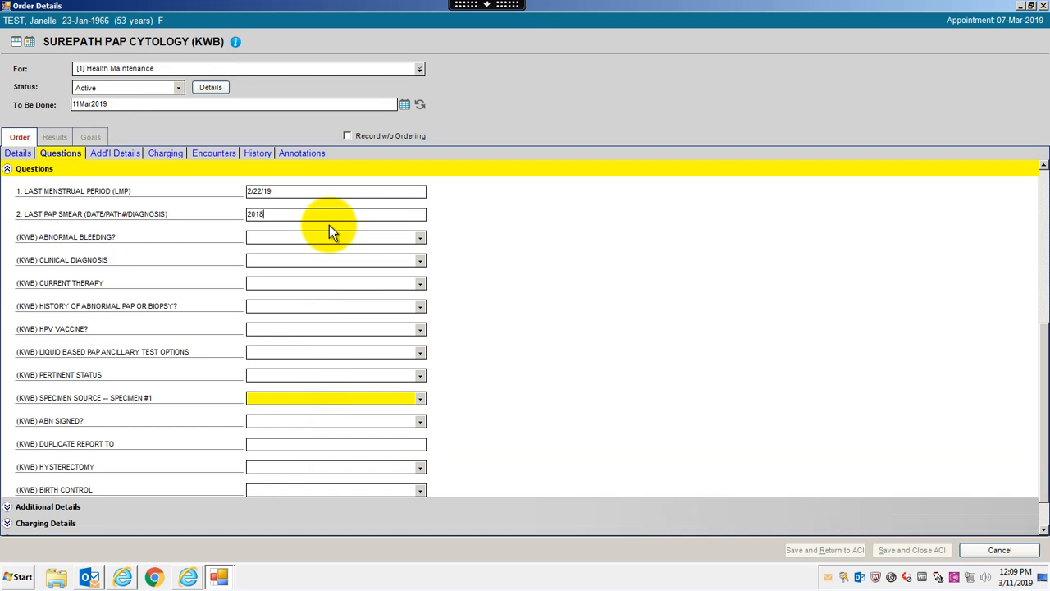
type(" normal")
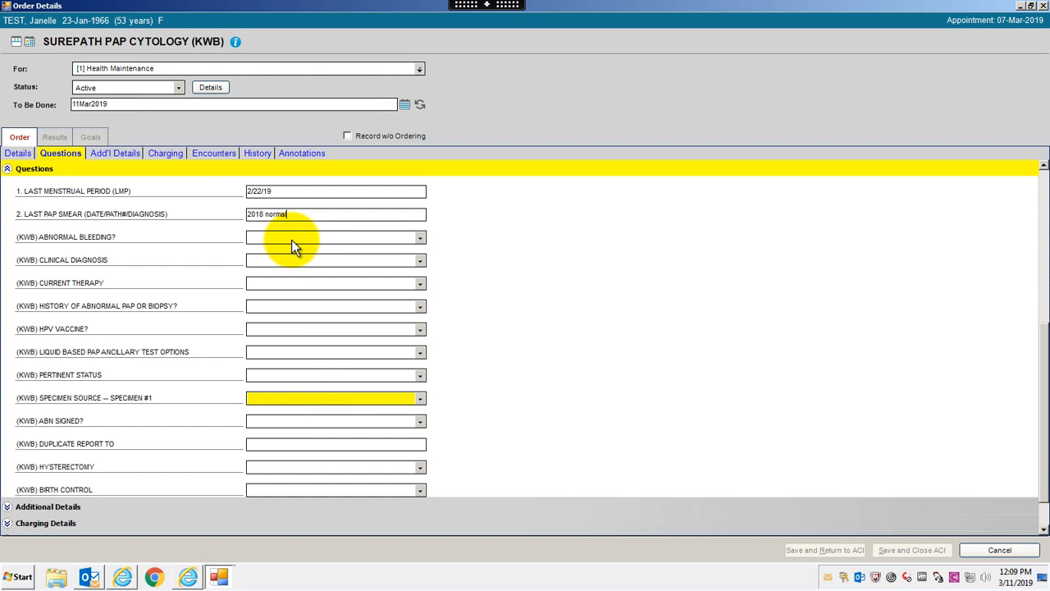
- Leave abnormal bleeding blank and set the clinical diagnosis to SPECIAL SCREENING FOR MALIGNANT NEOPLASM, VAGINA
left_click(291, 240)
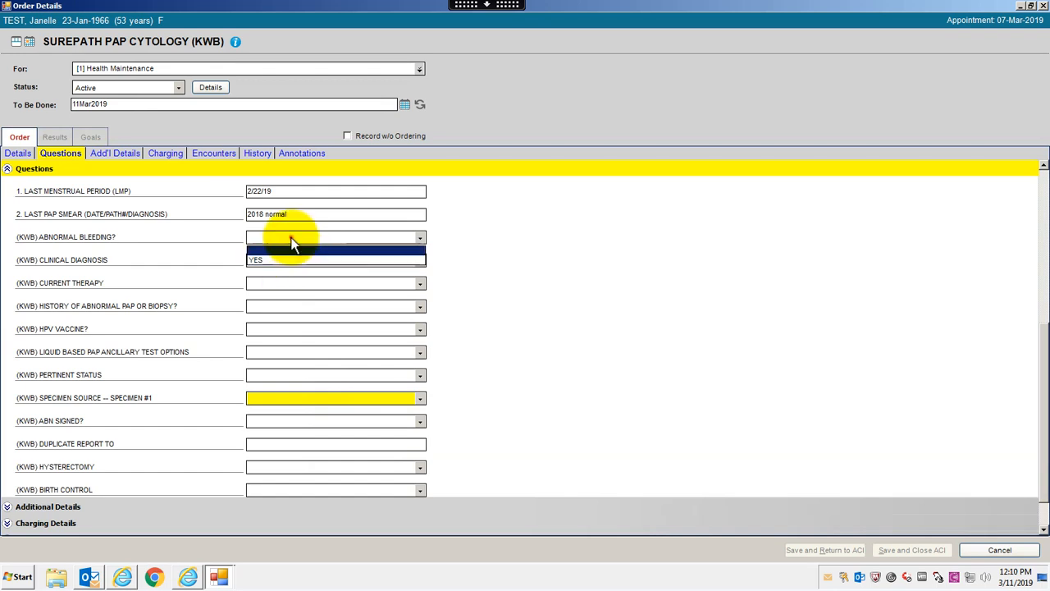
left_click(293, 243)
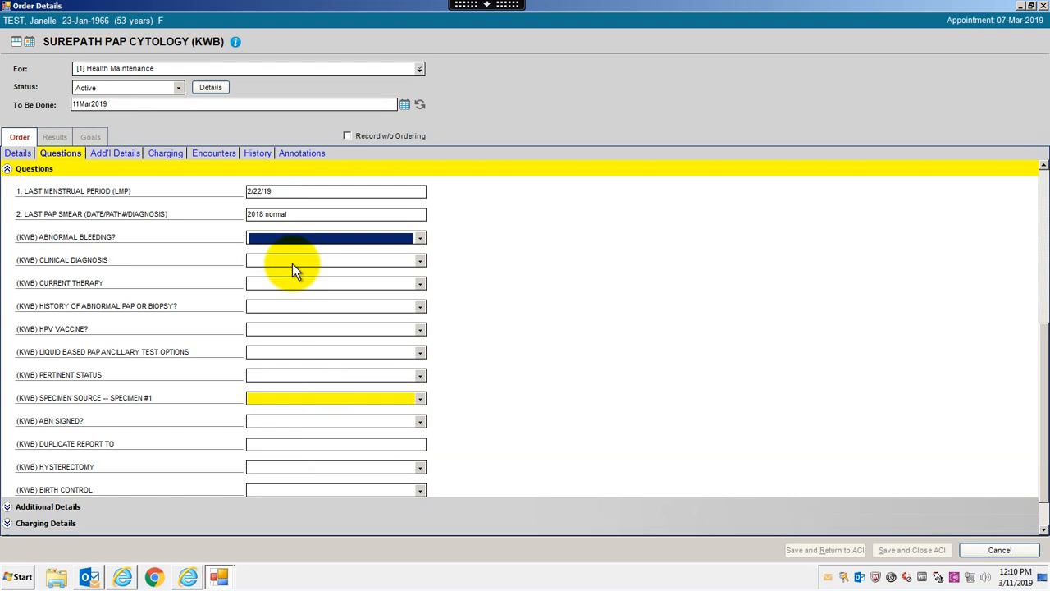
left_click(292, 263)
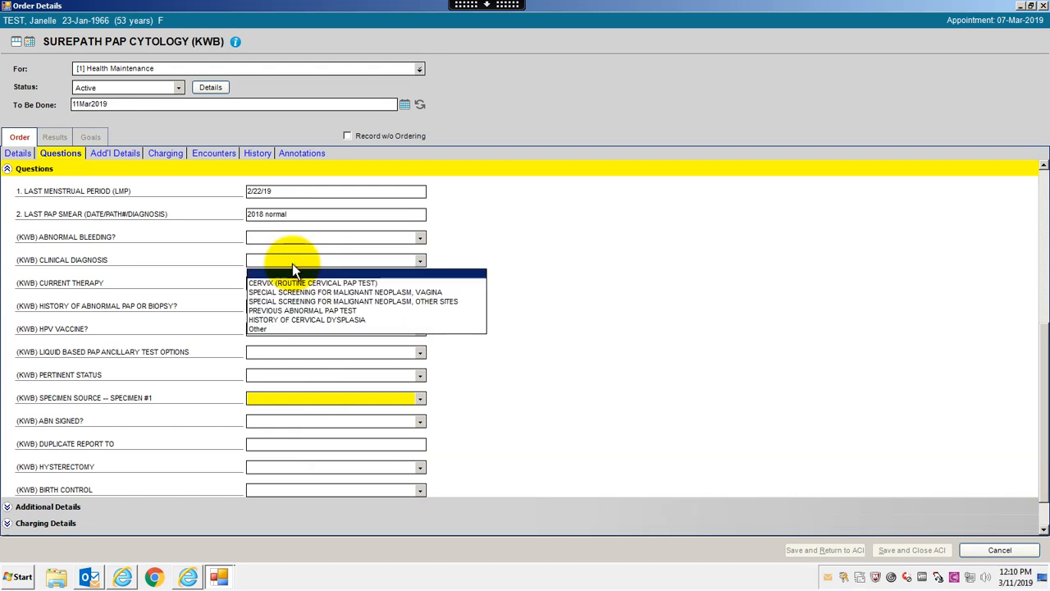
left_click(328, 293)
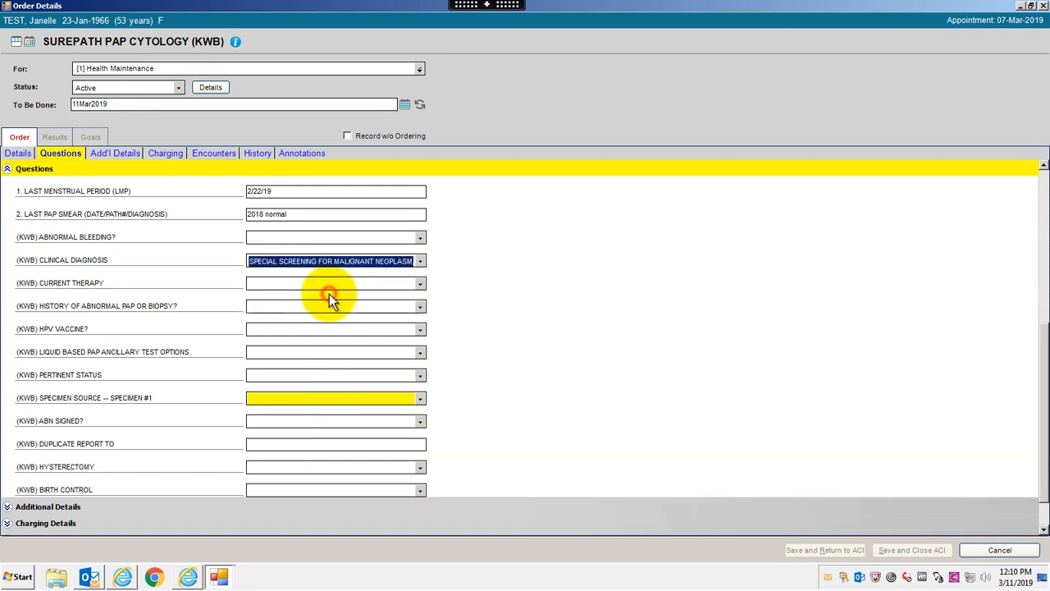
- Leave current therapy and history of abnormal Pap or biopsy blank, and answer YES for HPV vaccine
left_click(305, 287)
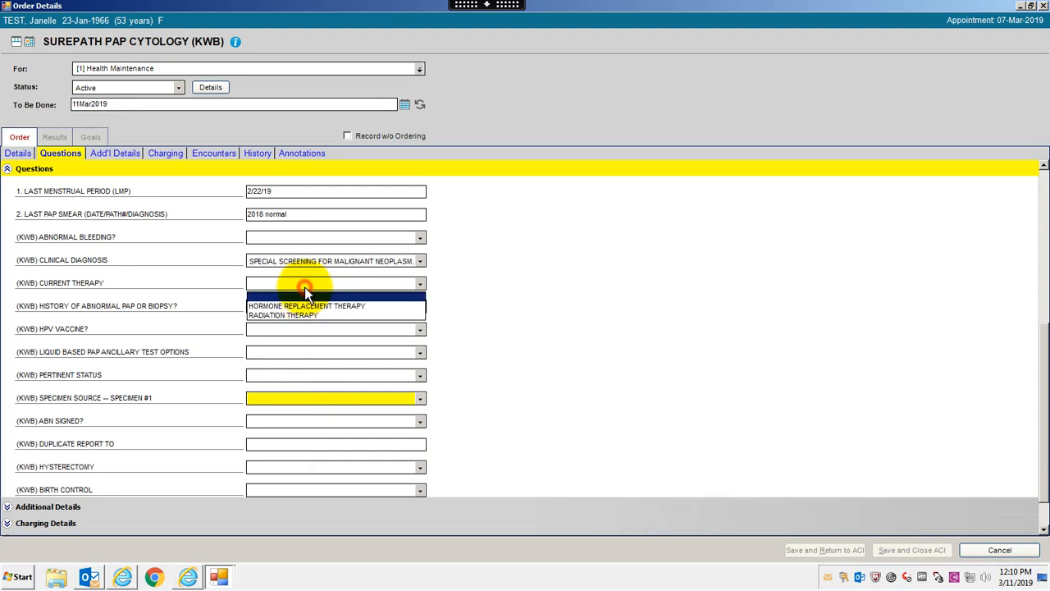
left_click(305, 287)
left_click(303, 310)
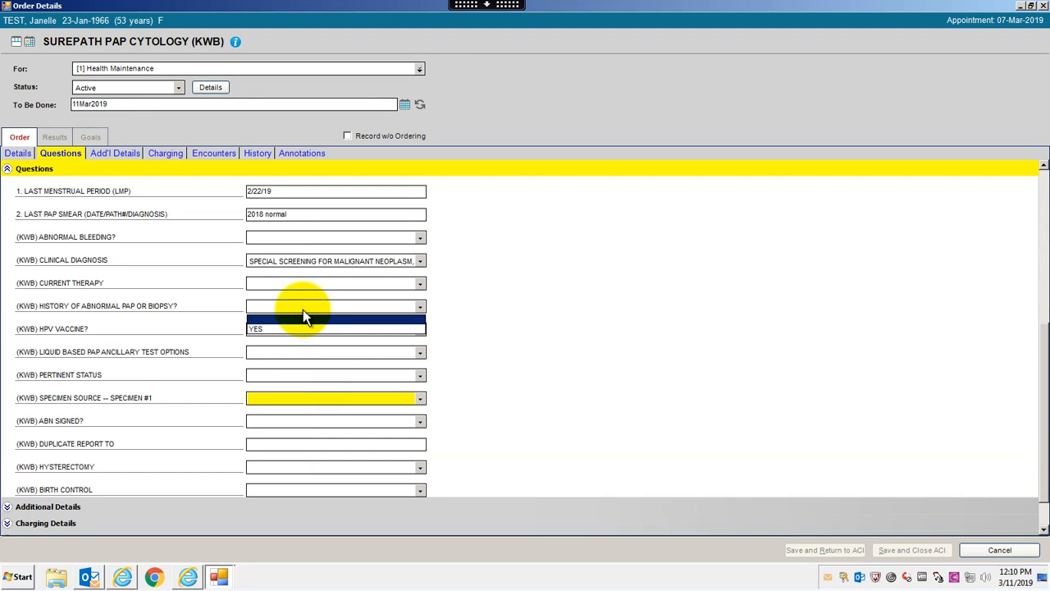
left_click(303, 317)
left_click(308, 332)
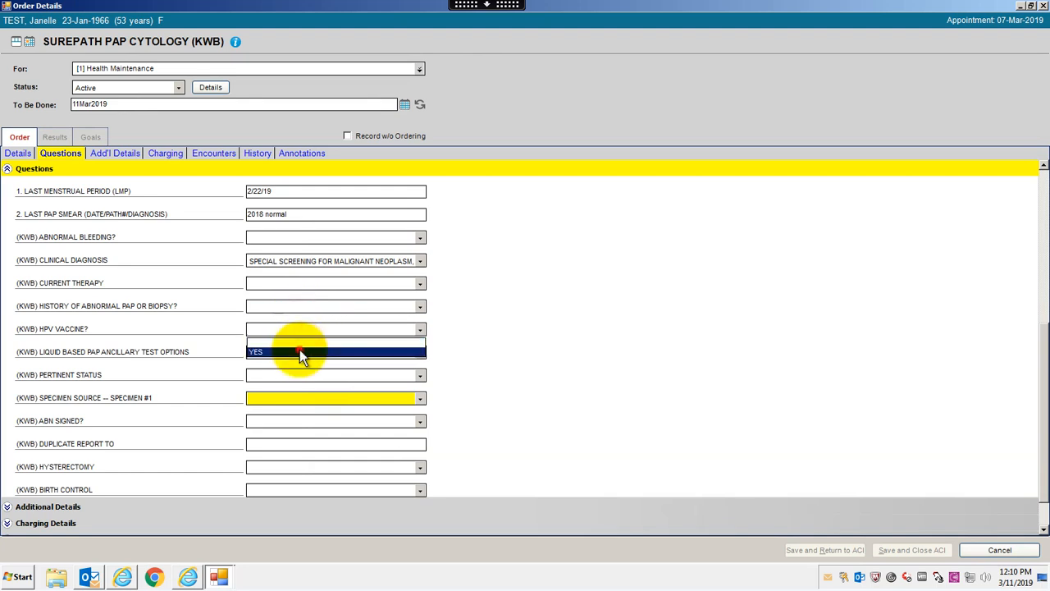
left_click(300, 351)
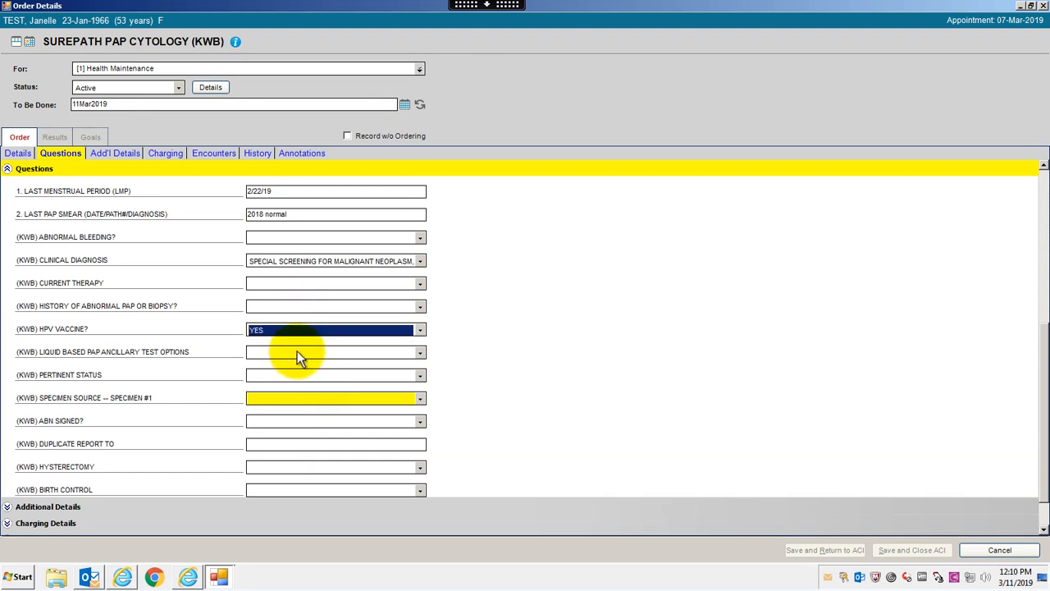
- Set the liquid-based Pap ancillary test to CHLAMYDIA & G.C.; HIGH RISK HPV and the specimen #1 source to CERVIX/ENDOCERVIX
left_click(297, 351)
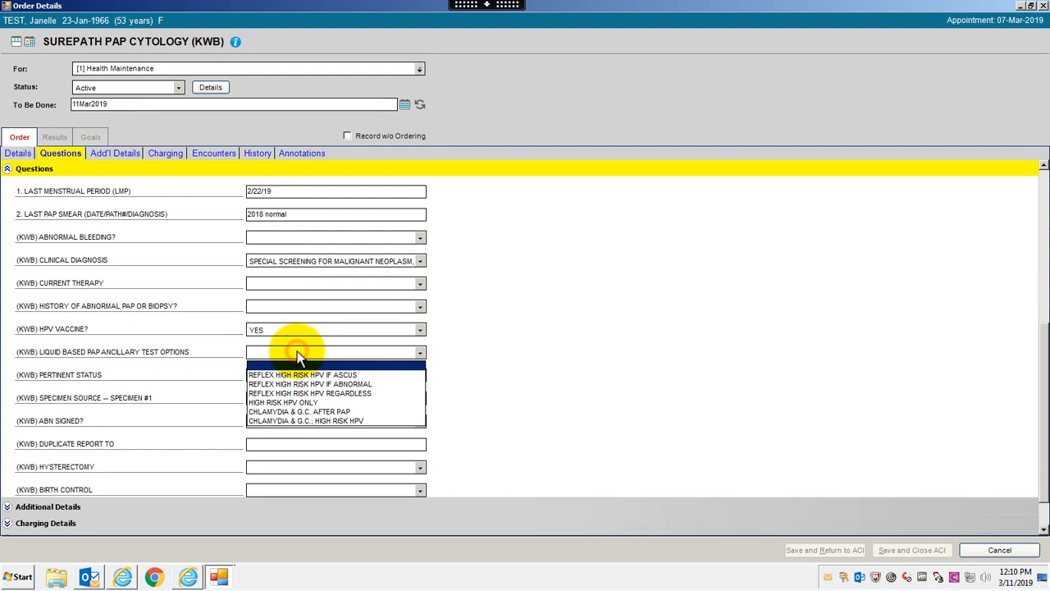
left_click(322, 424)
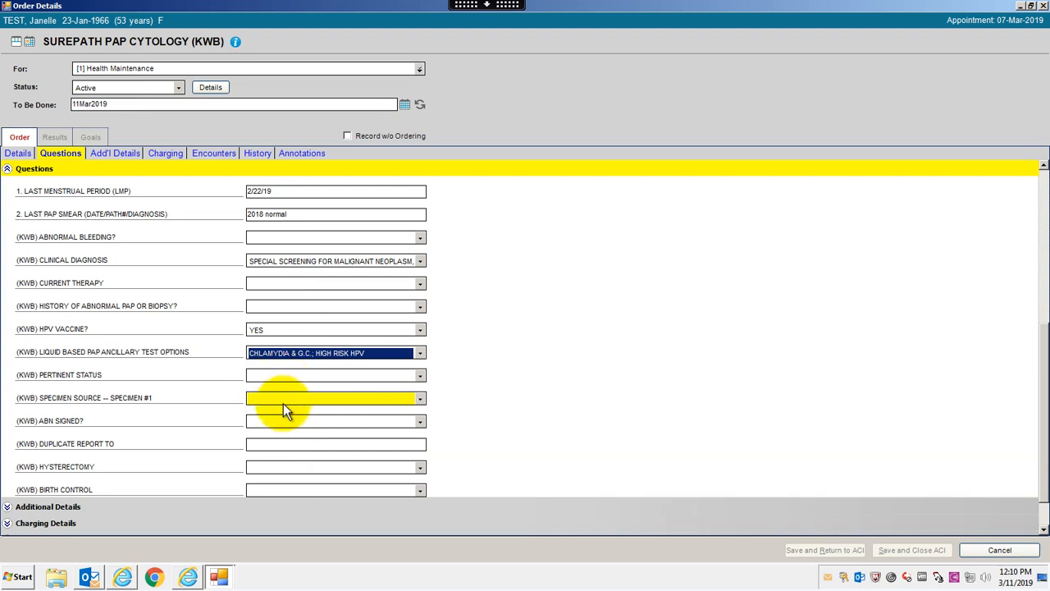
left_click(284, 409)
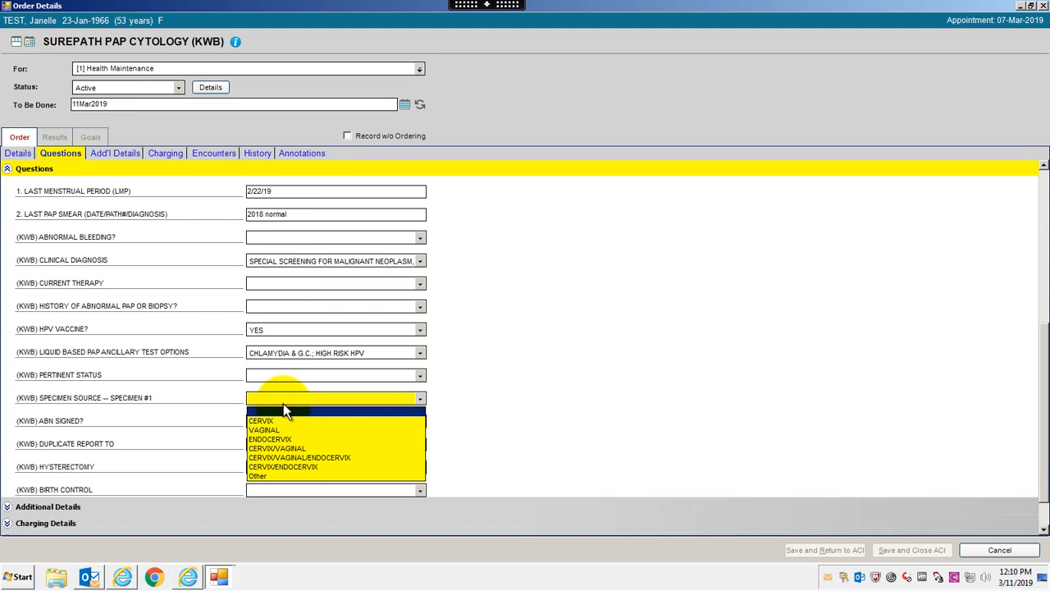
left_click(293, 467)
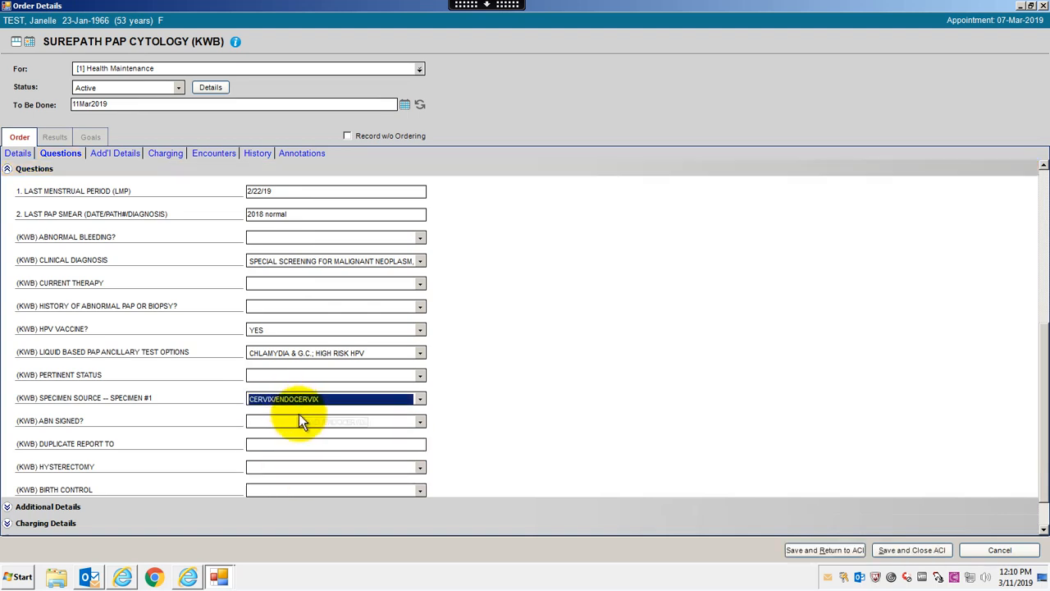
- Leave the ABN signed question blank and enter the doctor's name as the duplicate report recipient
left_click_drag(1045, 379, 1041, 414)
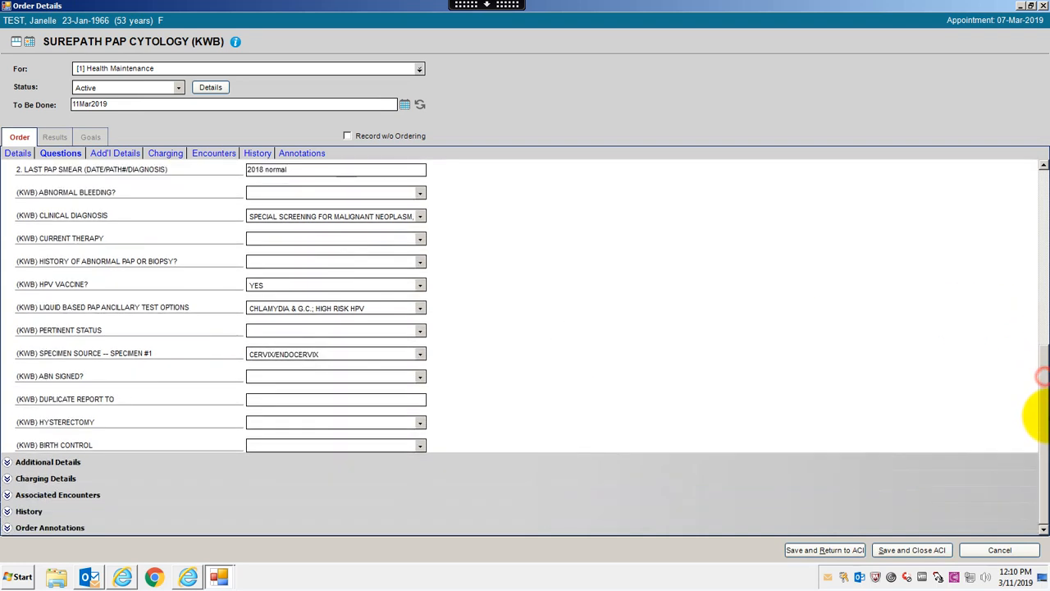
left_click(269, 378)
left_click(269, 379)
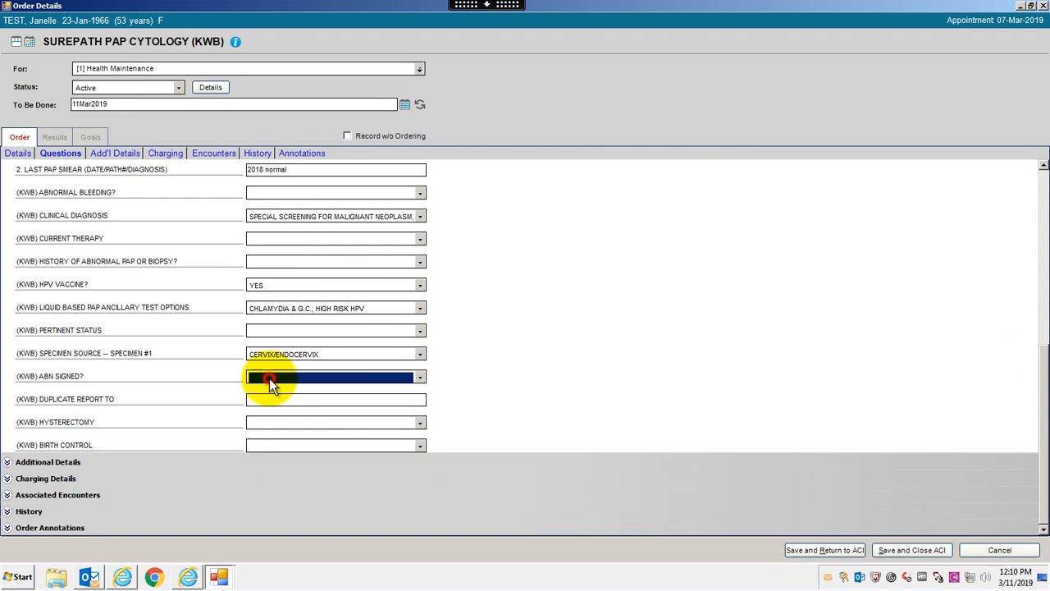
left_click(269, 400)
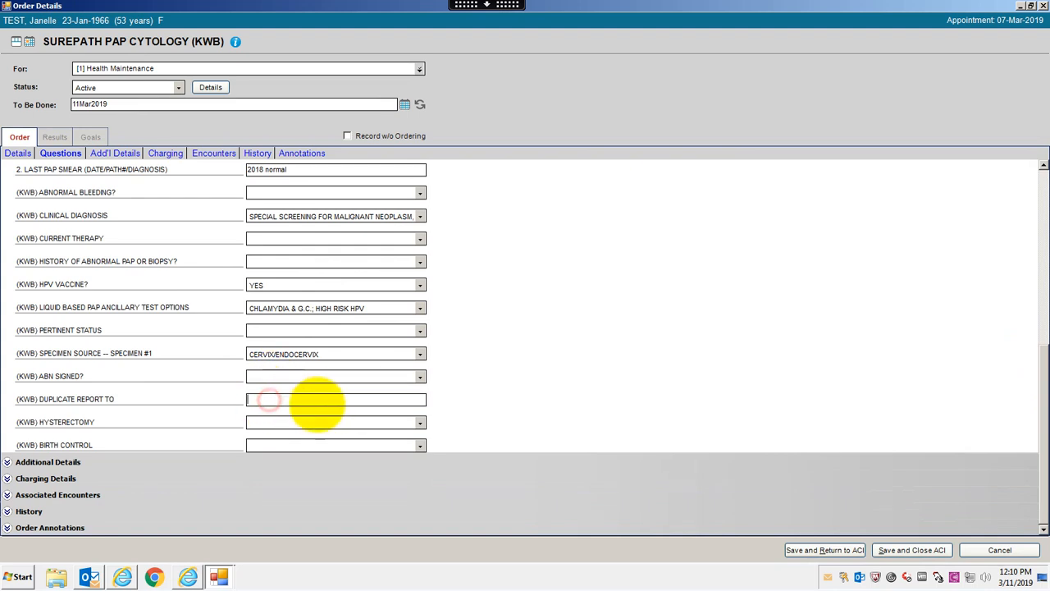
type("Dr. Test")
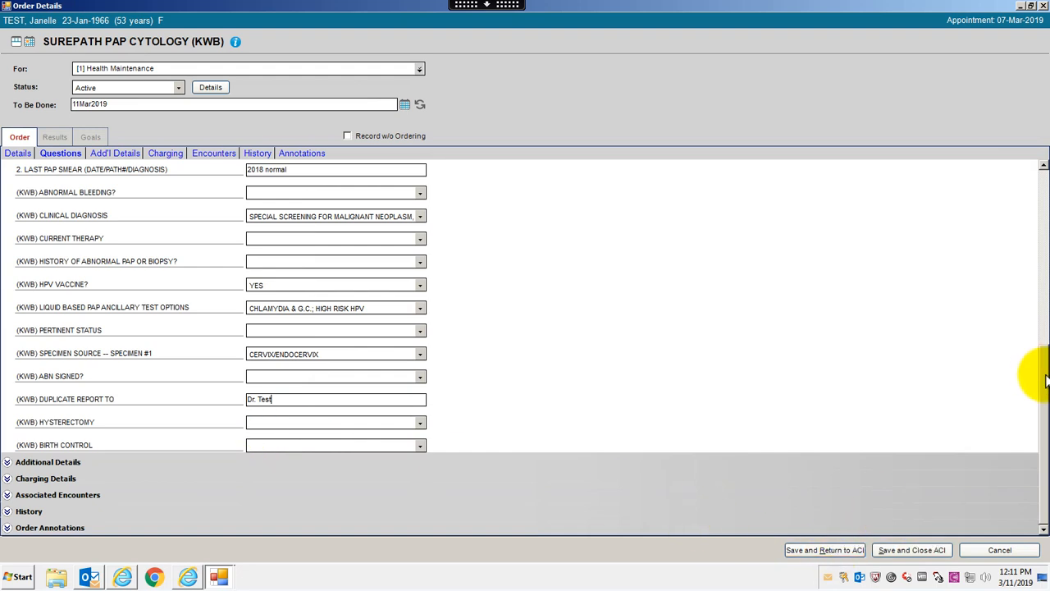
- Review the order's answers and performing location details, and save the order, closing the clinical item window
scroll(1030, 283, "up", 5)
scroll(1030, 352, "down", 10)
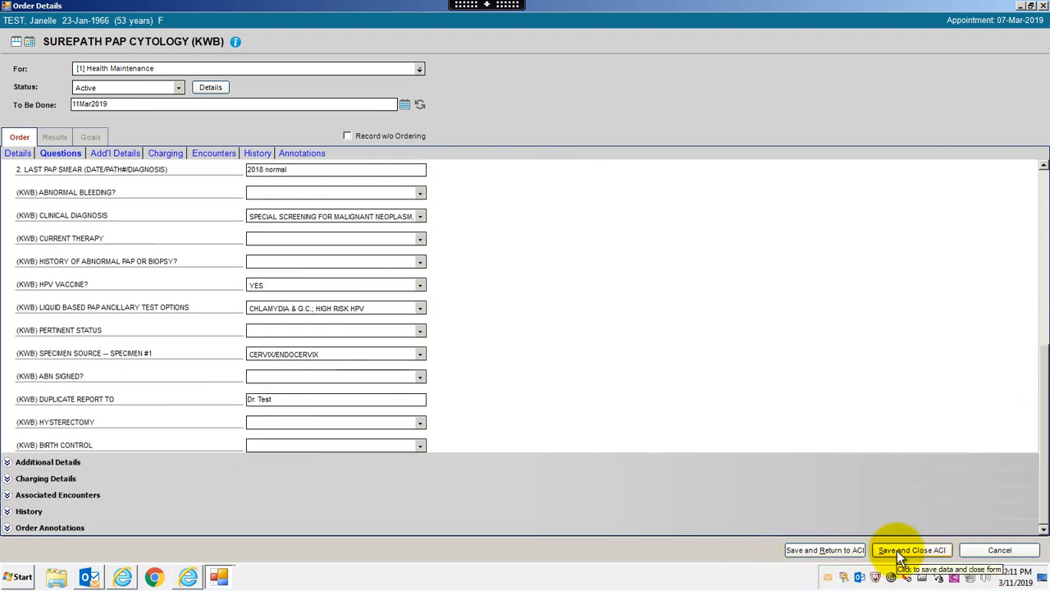
left_click_drag(1035, 412, 1041, 171)
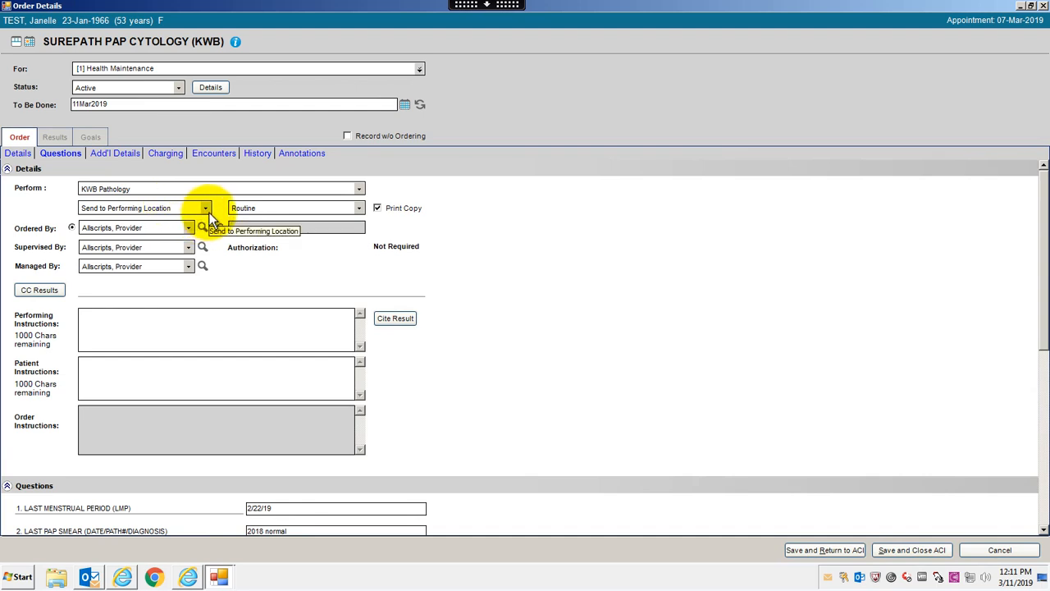
left_click(919, 551)
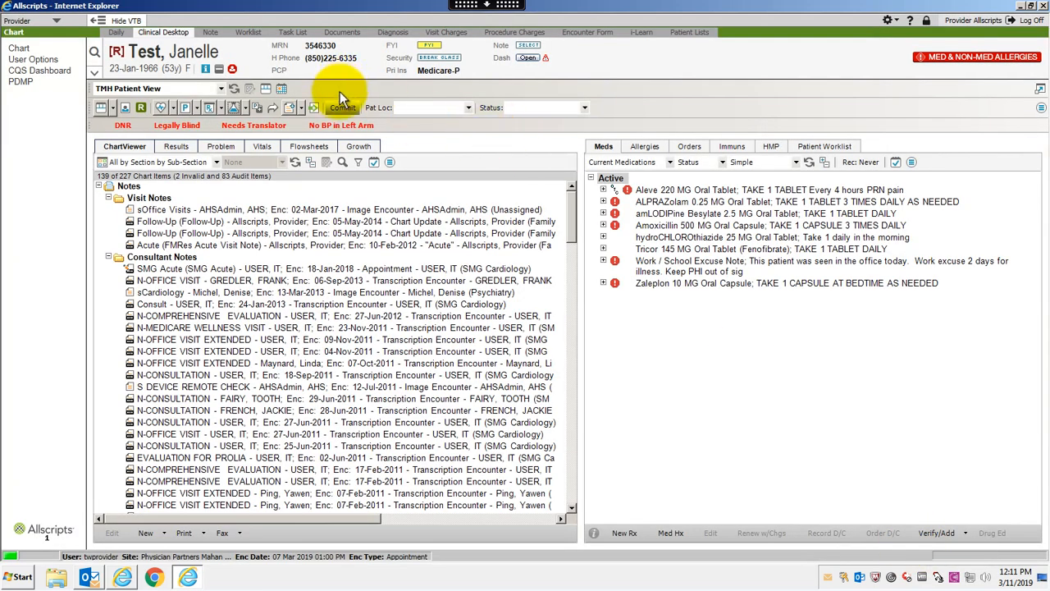
- Show the patient's current orders, commit the new SurePath order, and save and continue from the encounter summary
left_click(688, 146)
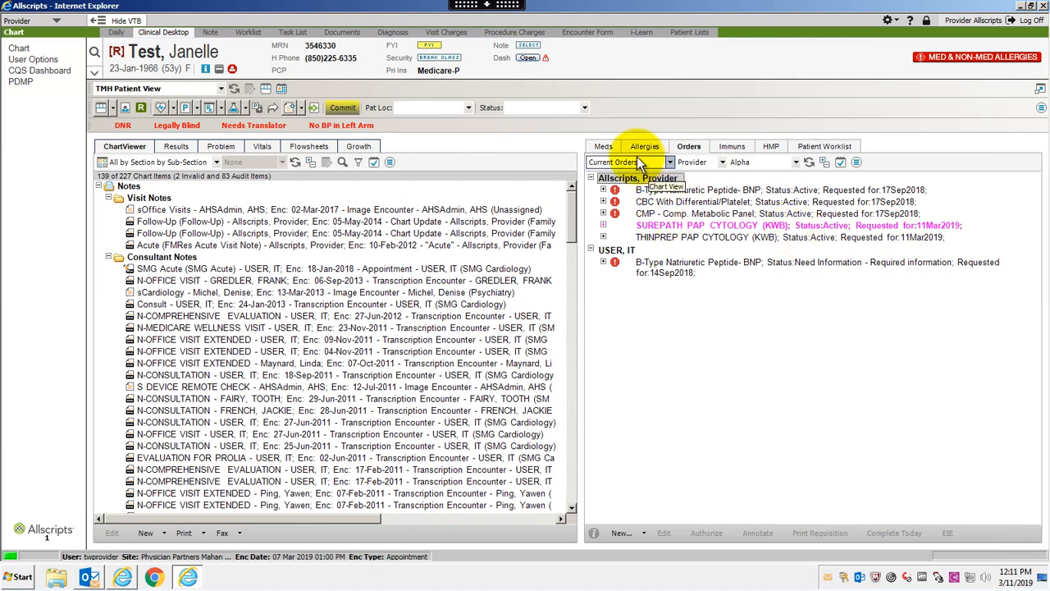
left_click(349, 109)
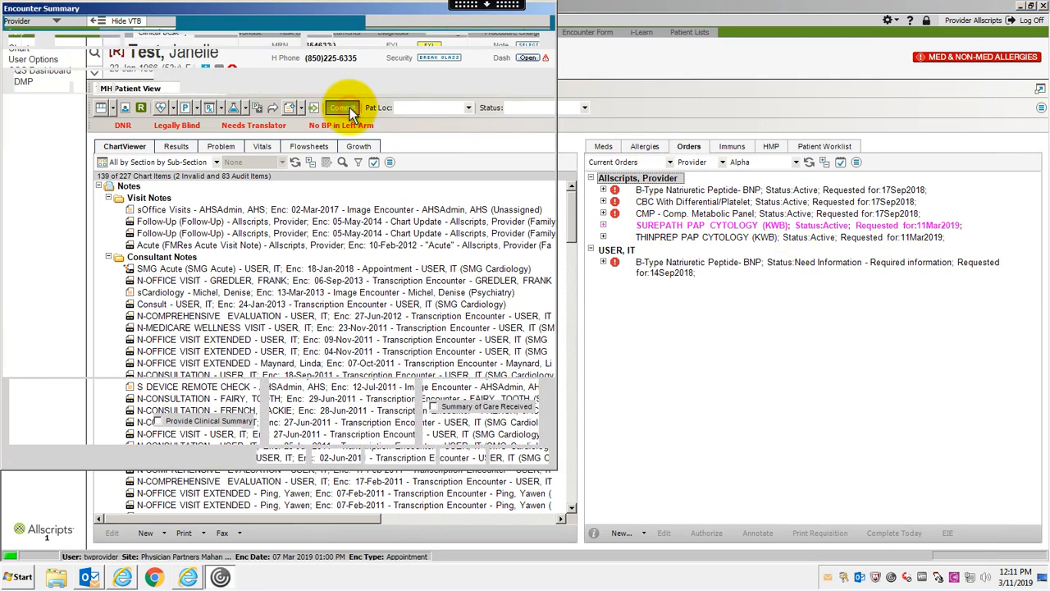
left_click(402, 456)
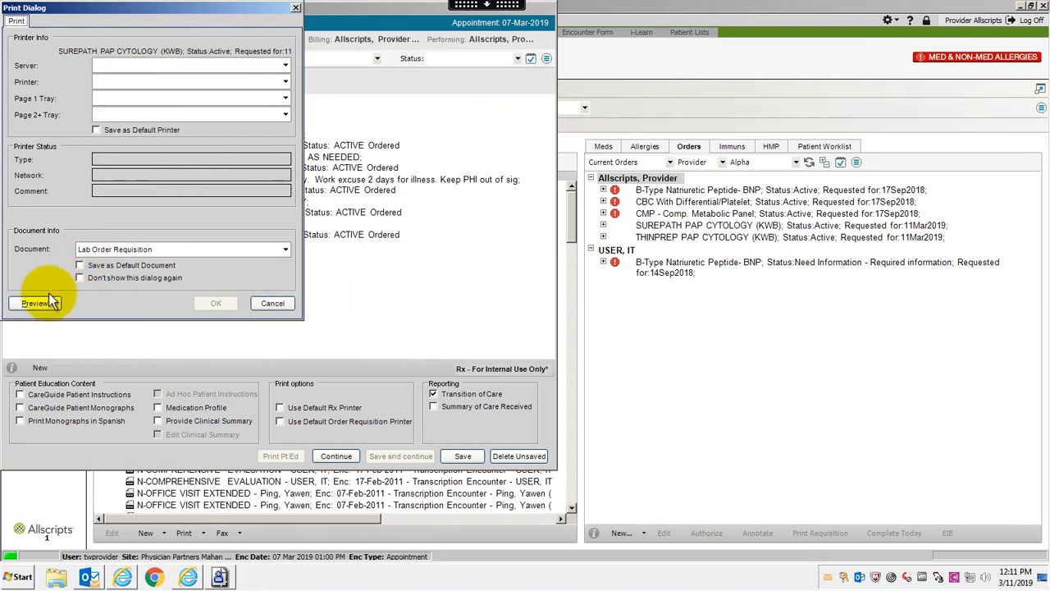
- Preview the Lab Order Requisition and examine its patient information and ordered Pap test details
left_click(35, 303)
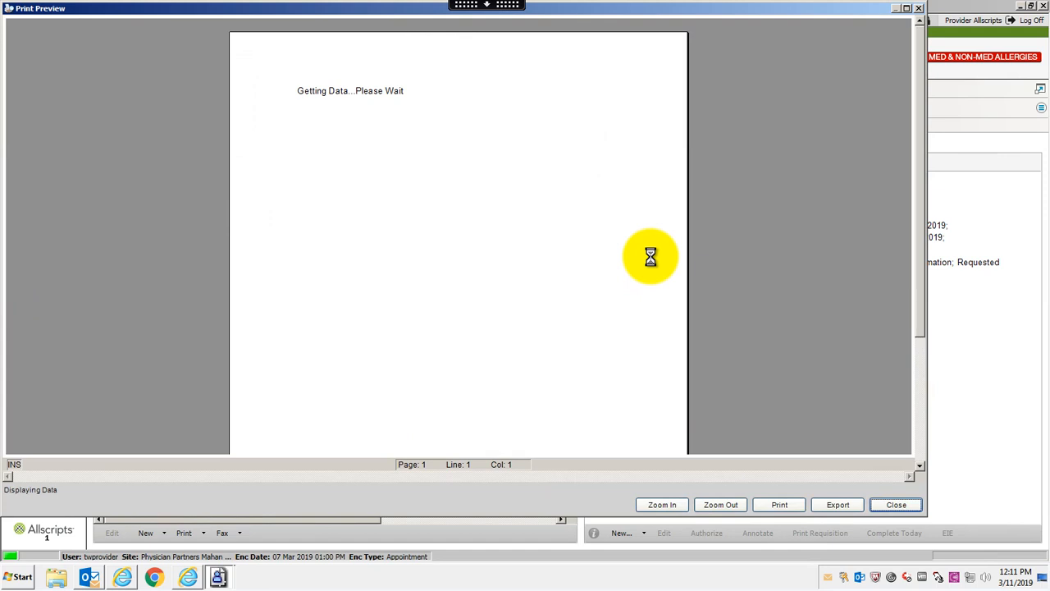
left_click_drag(921, 113, 917, 68)
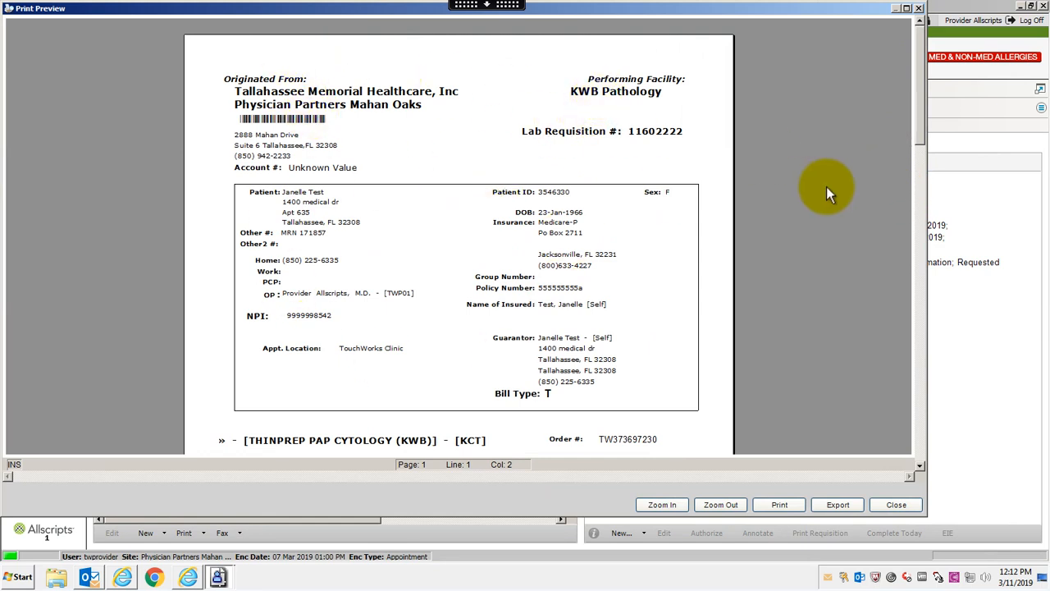
left_click_drag(926, 120, 940, 199)
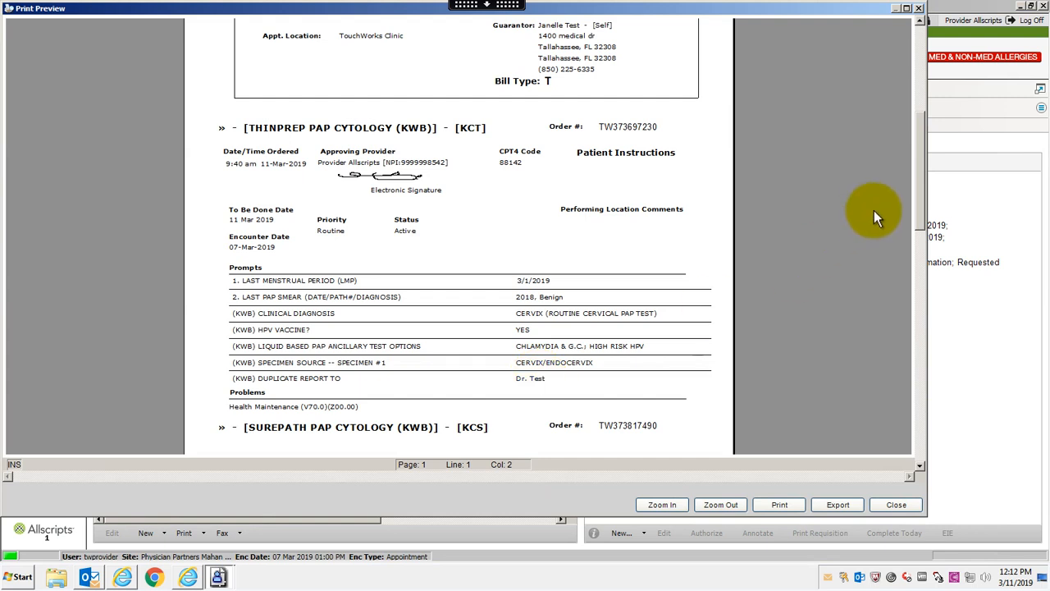
- Examine the Pap order prompts and second page of the requisition preview, then close the preview and cancel the print dialog
left_click_drag(920, 181, 932, 243)
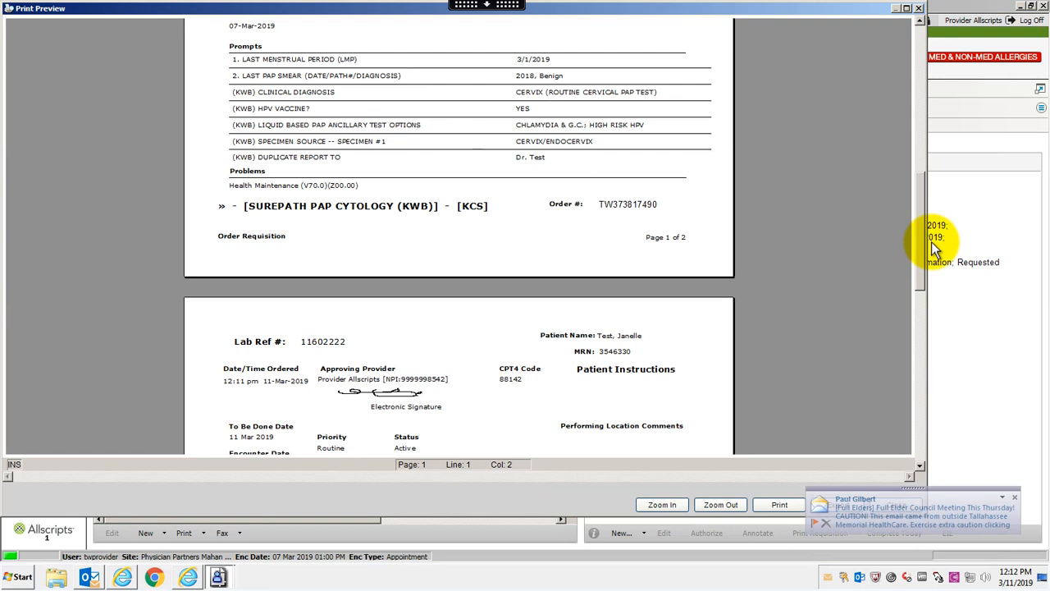
left_click_drag(932, 240, 911, 170)
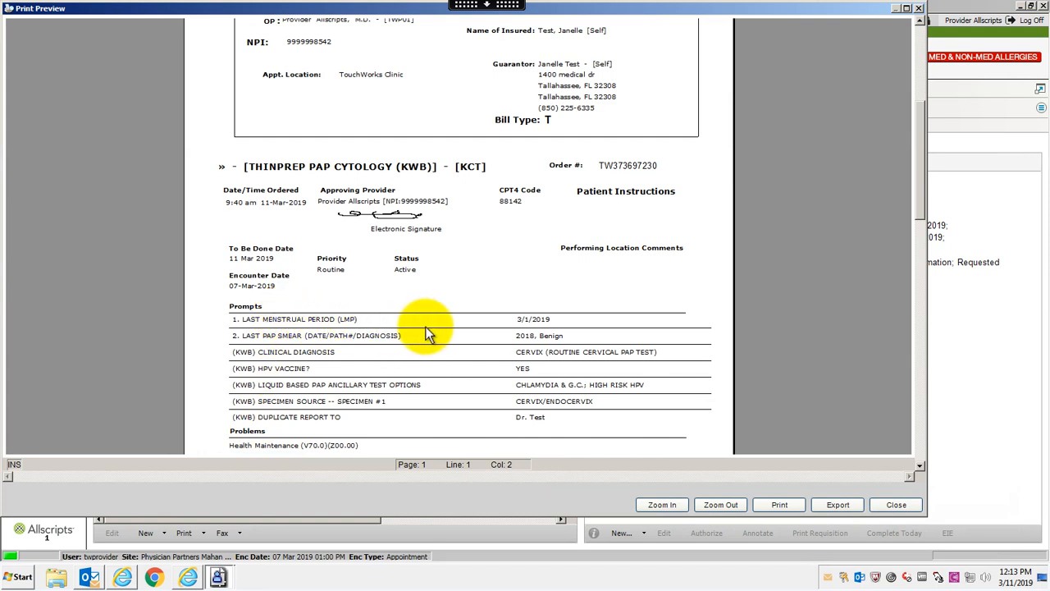
left_click(909, 506)
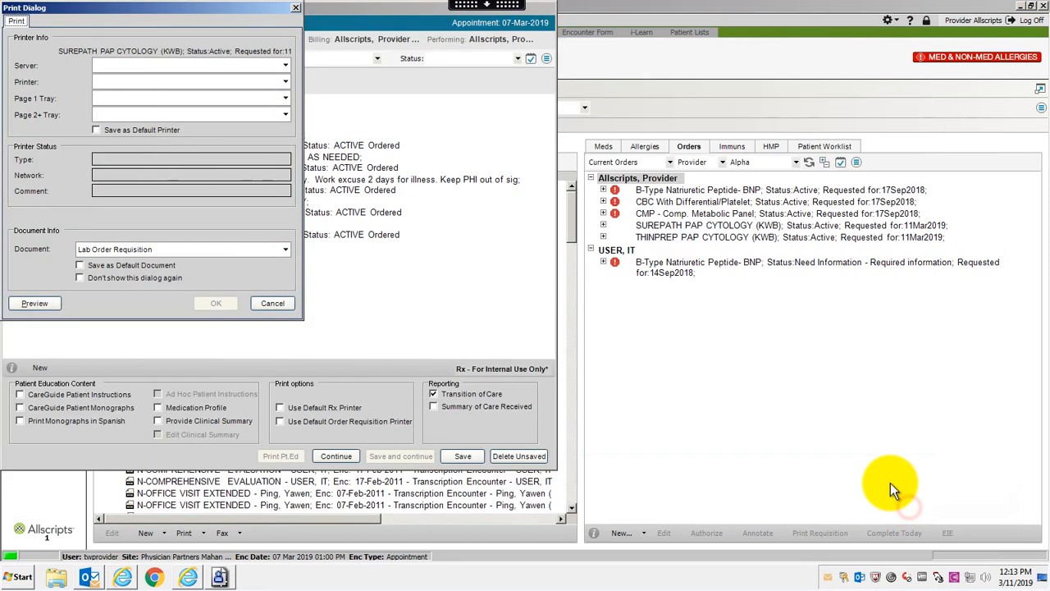
left_click(273, 303)
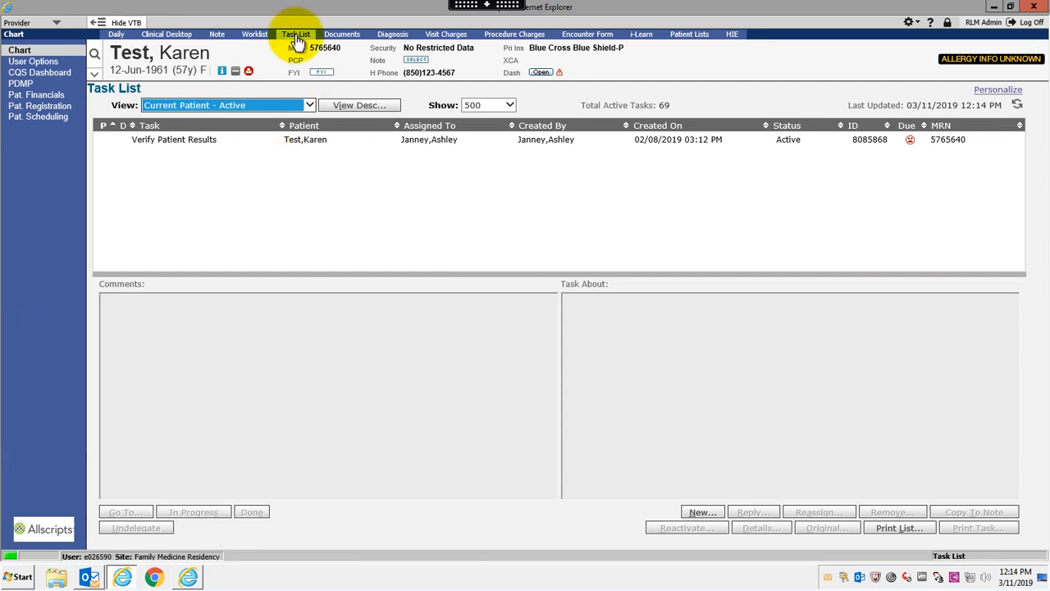
- Open the test patient's Verify Patient Results task for the Traditional Pap cytology report from the task list
left_click(188, 143)
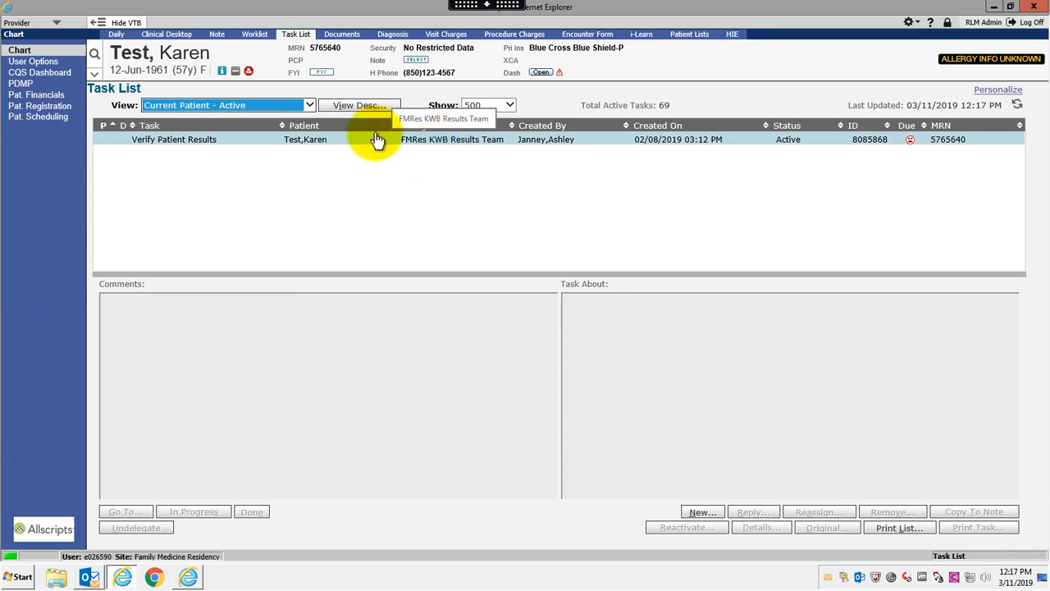
left_click(424, 147)
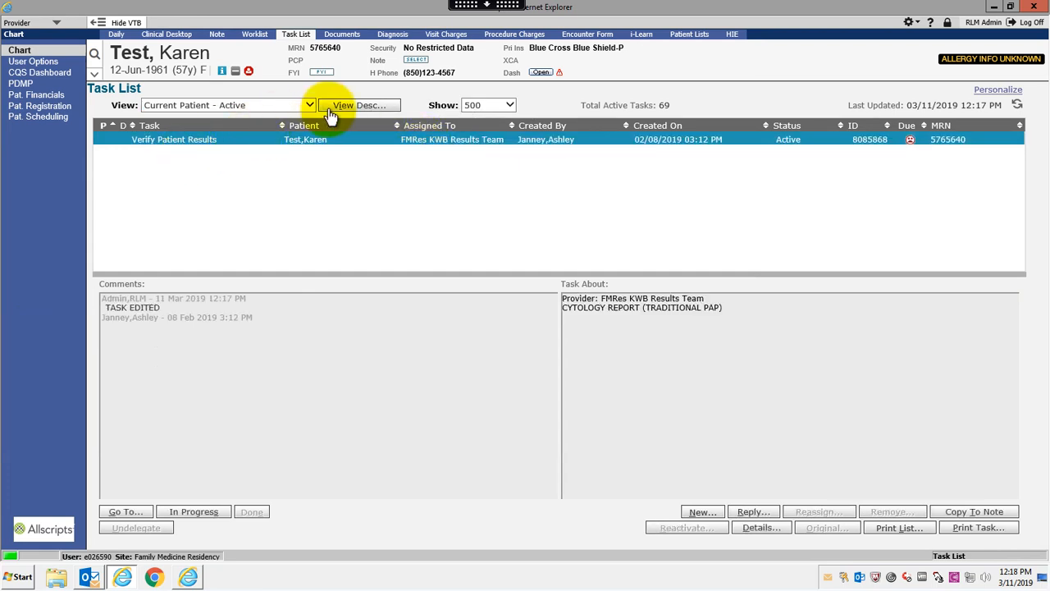
double_click(206, 141)
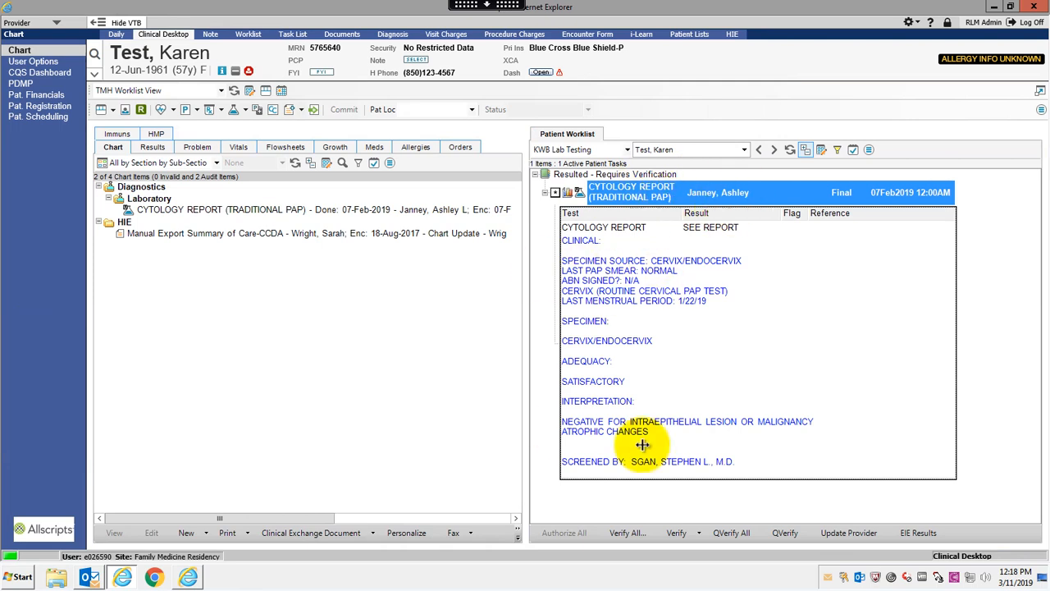
- Switch the patient worklist from the KWB Lab Testing view to the Patient Order-Result view
left_click(627, 150)
left_click_drag(638, 289, 631, 431)
left_click(474, 247)
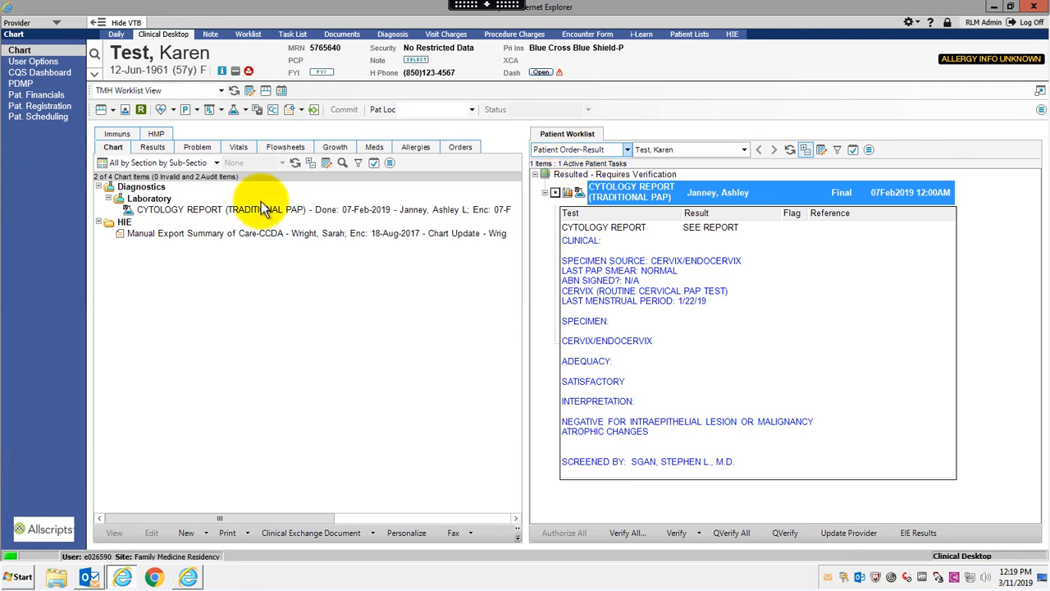
- Find the Traditional Pap cytology report in the chart's laboratory section and in the patient's four-year results list
left_click(174, 212)
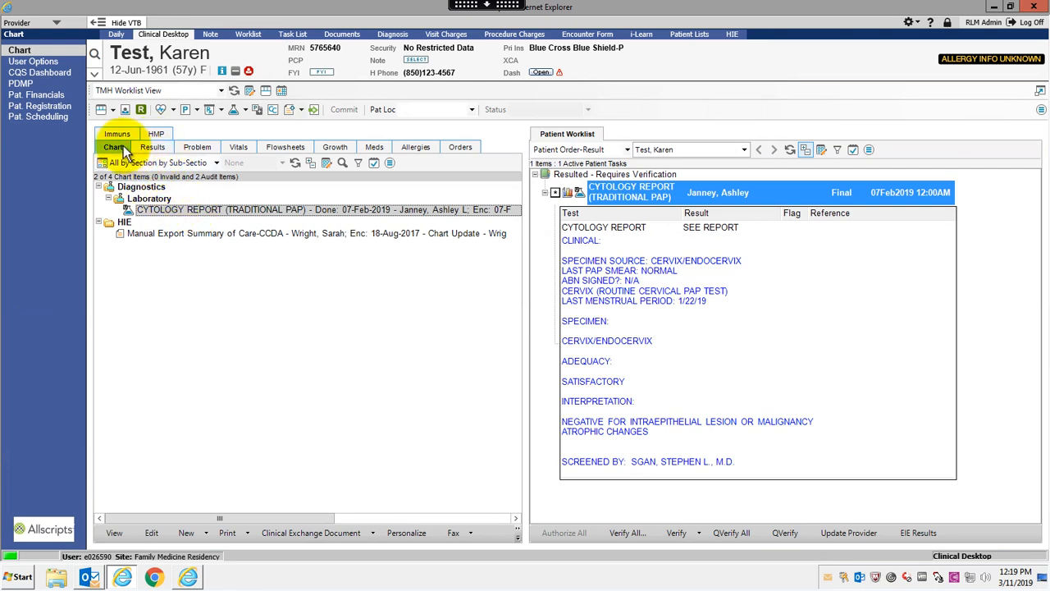
left_click(153, 147)
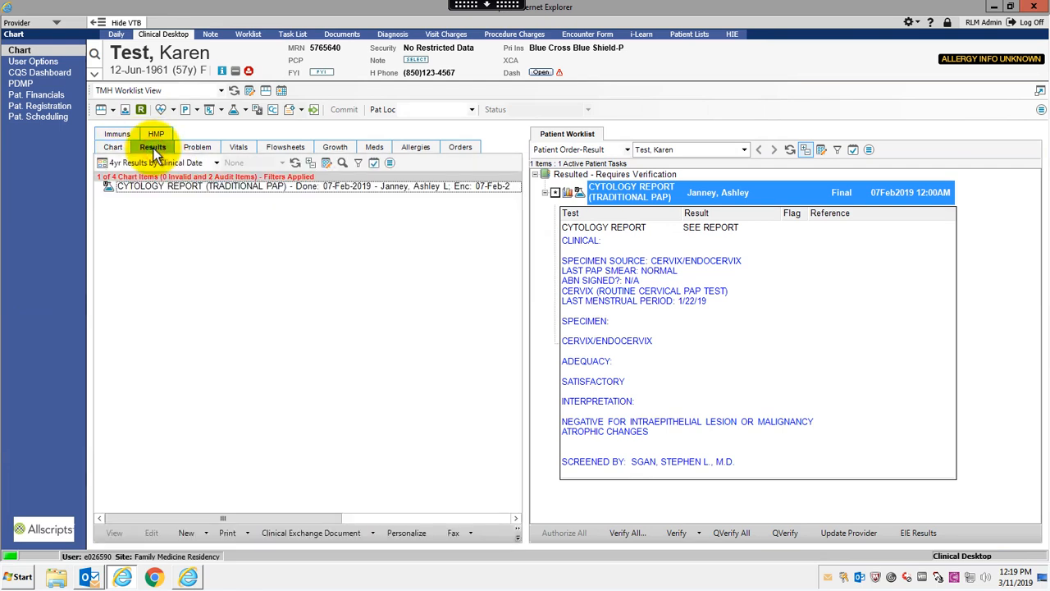
double_click(167, 188)
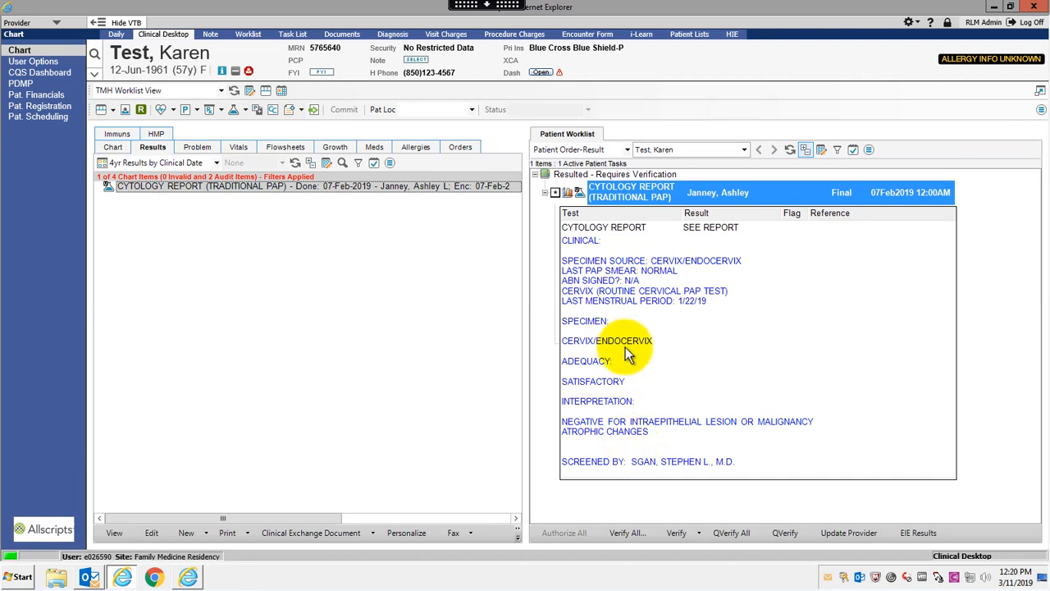
- Open the full Traditional Pap cytology report from the patient worklist, examine its results and order details, and close the viewer
double_click(646, 194)
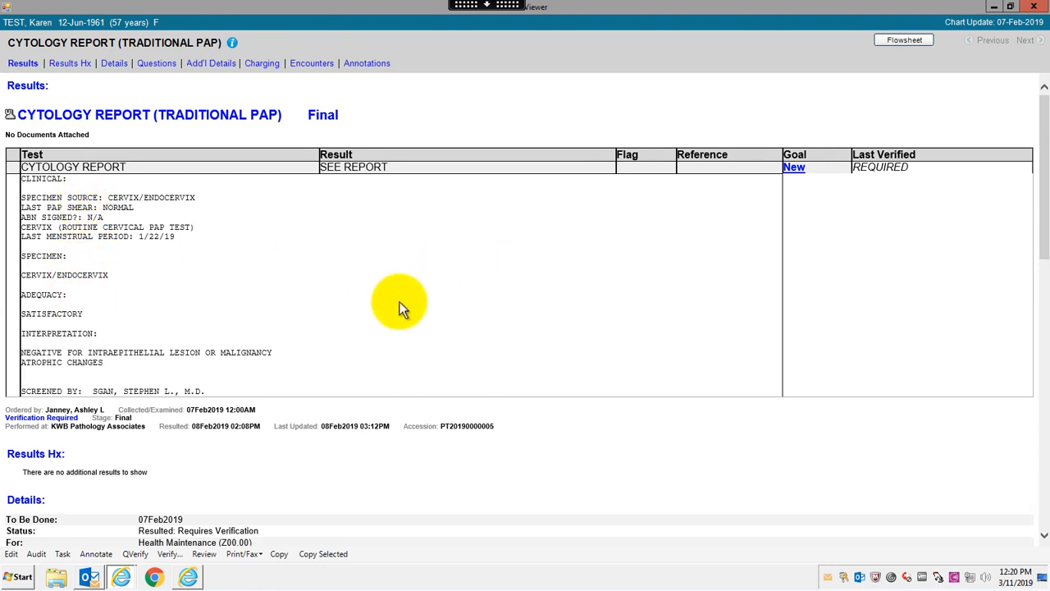
left_click_drag(1043, 234, 1042, 290)
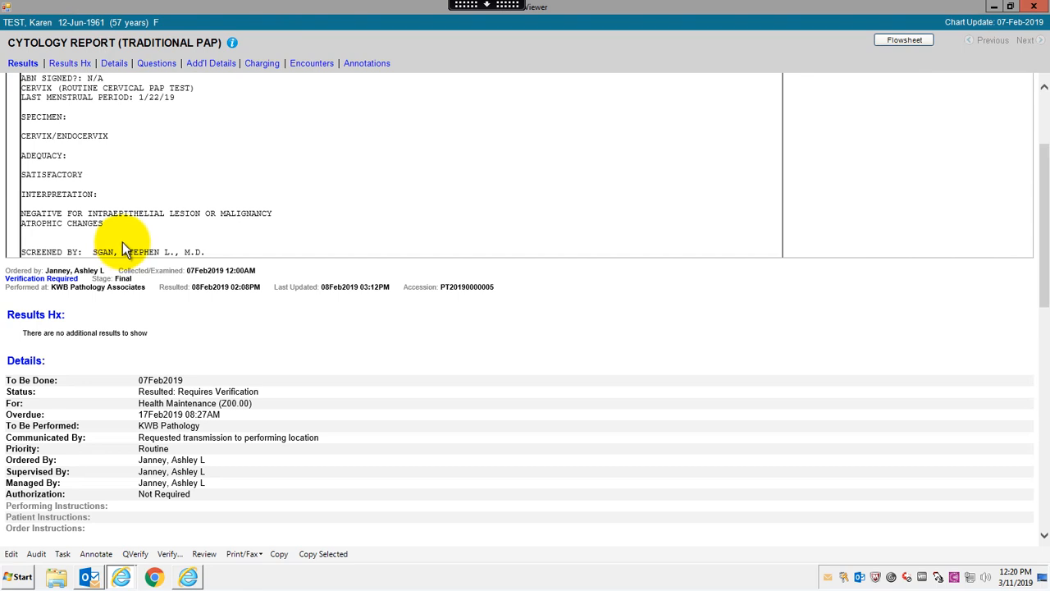
left_click_drag(1045, 209, 1034, 87)
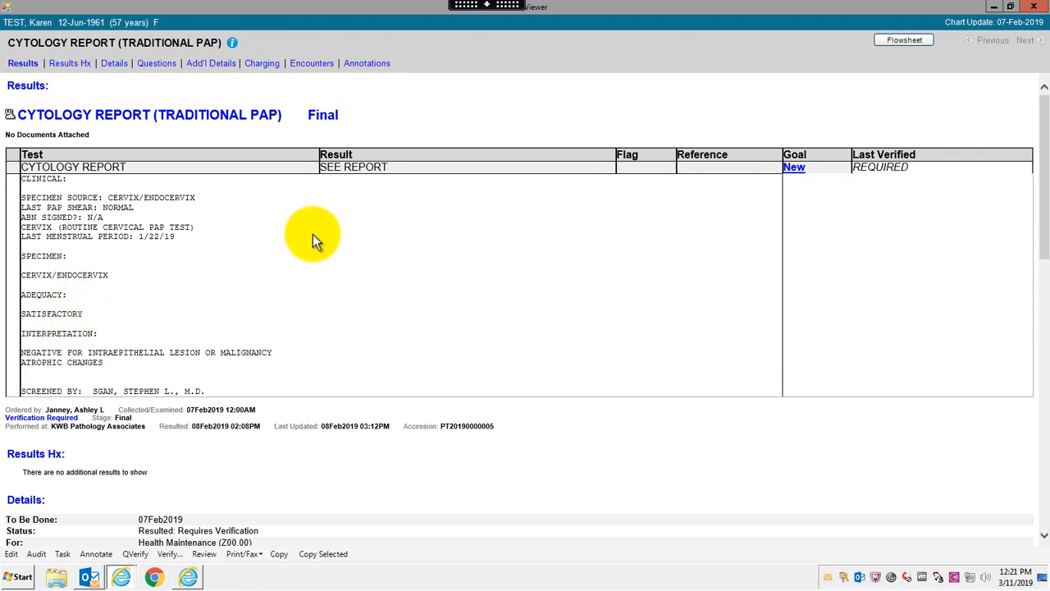
left_click(1044, 9)
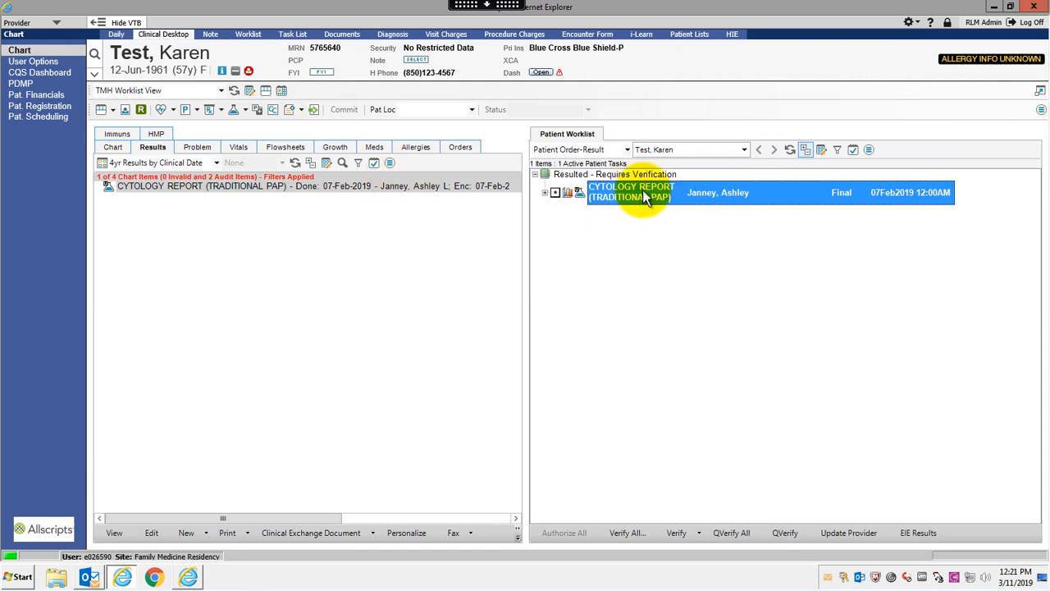
- Inspect the Update Provider options for the cytology report in the KWB Lab Testing worklist and dismiss them
left_click(291, 35)
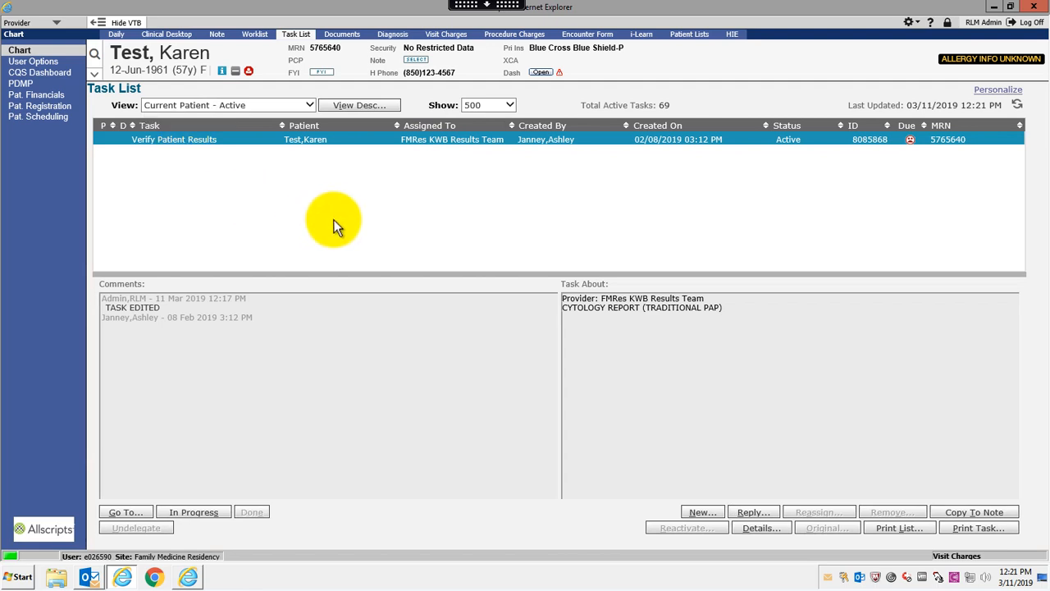
left_click(252, 34)
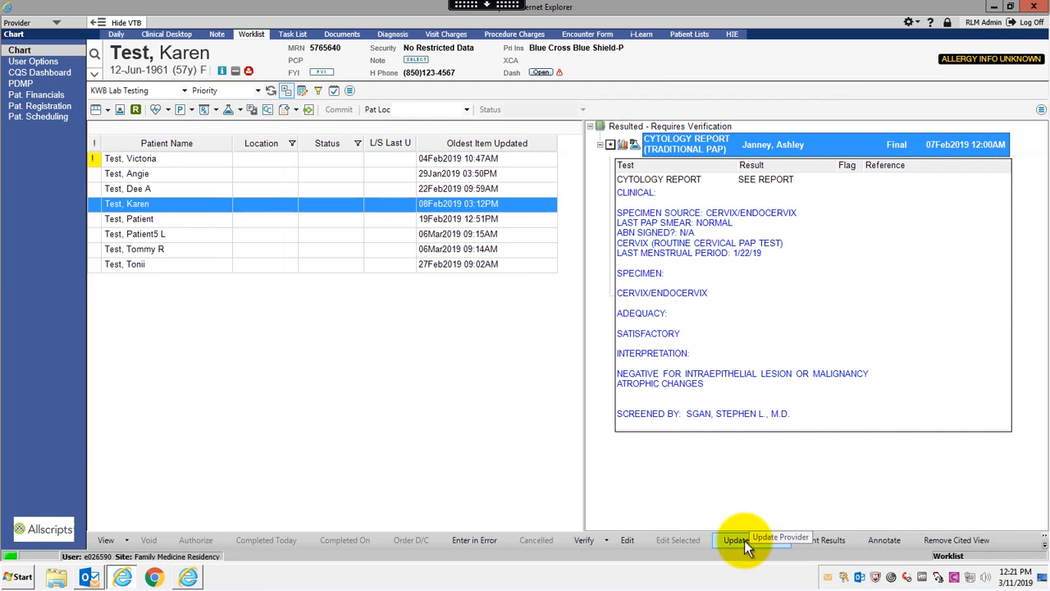
left_click(744, 544)
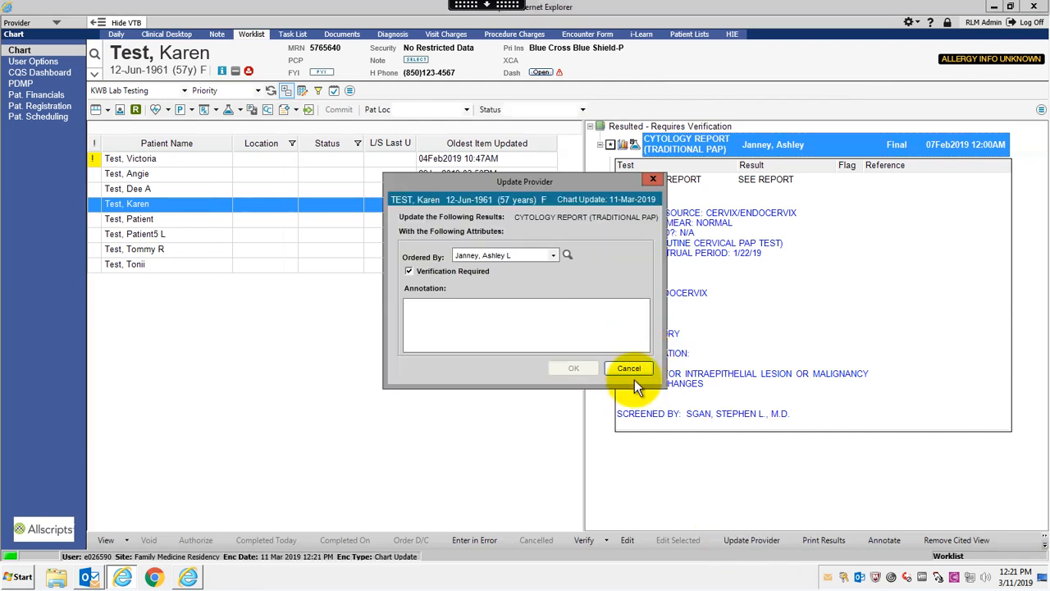
left_click(631, 371)
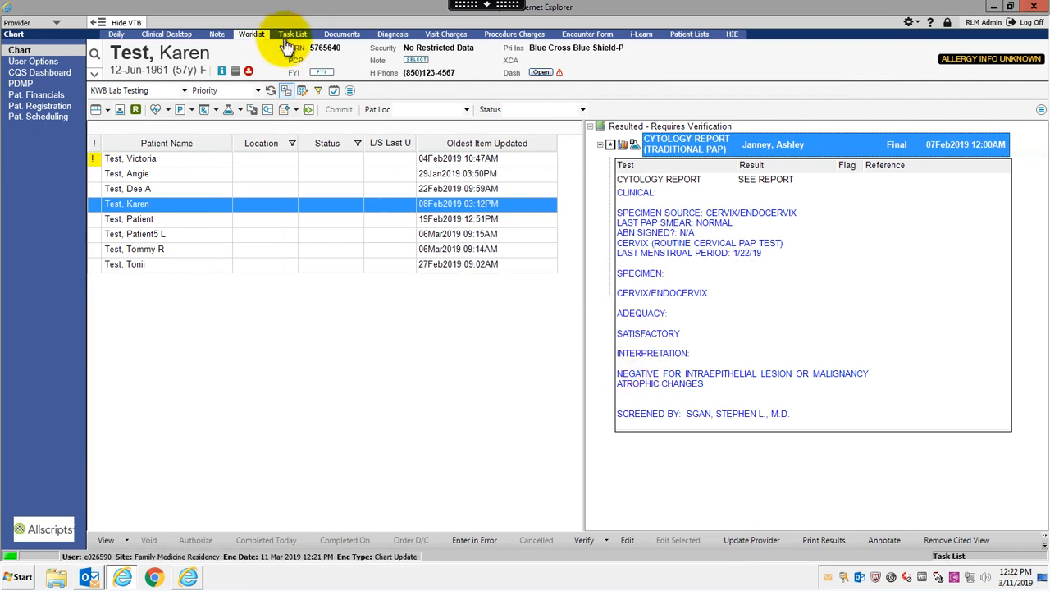
- Reassign the Verify Patient Results task from the FMRes KWB Results Team to the ordering provider as an individual user
left_click(293, 37)
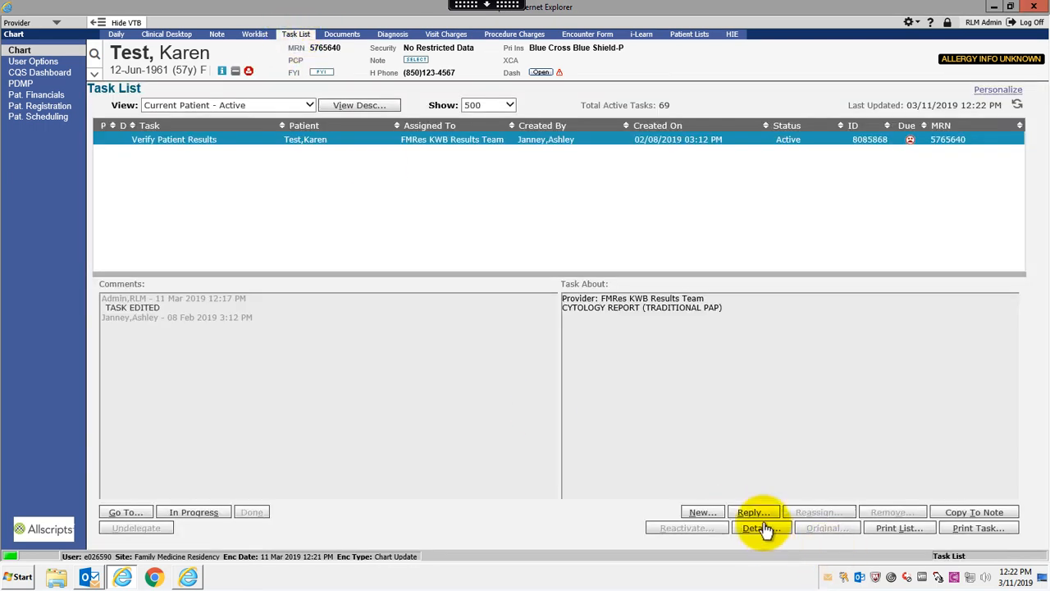
left_click(761, 529)
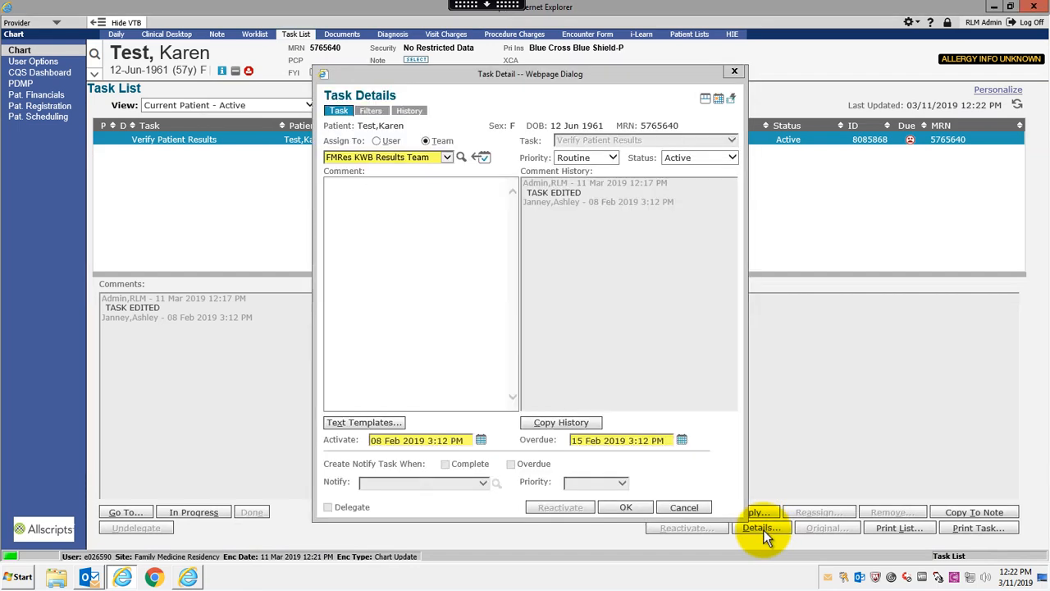
left_click(375, 140)
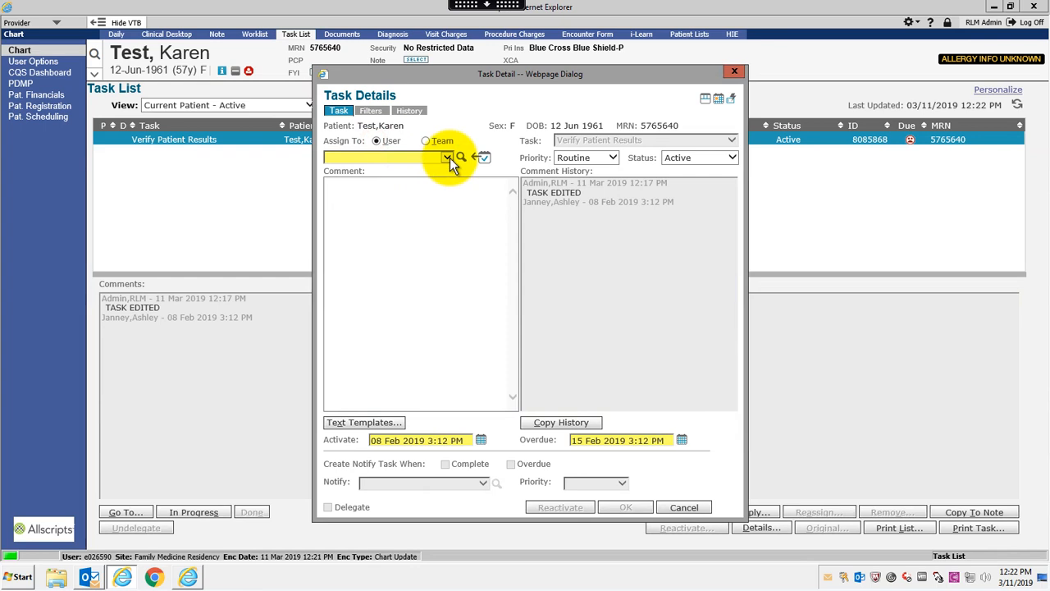
left_click(450, 157)
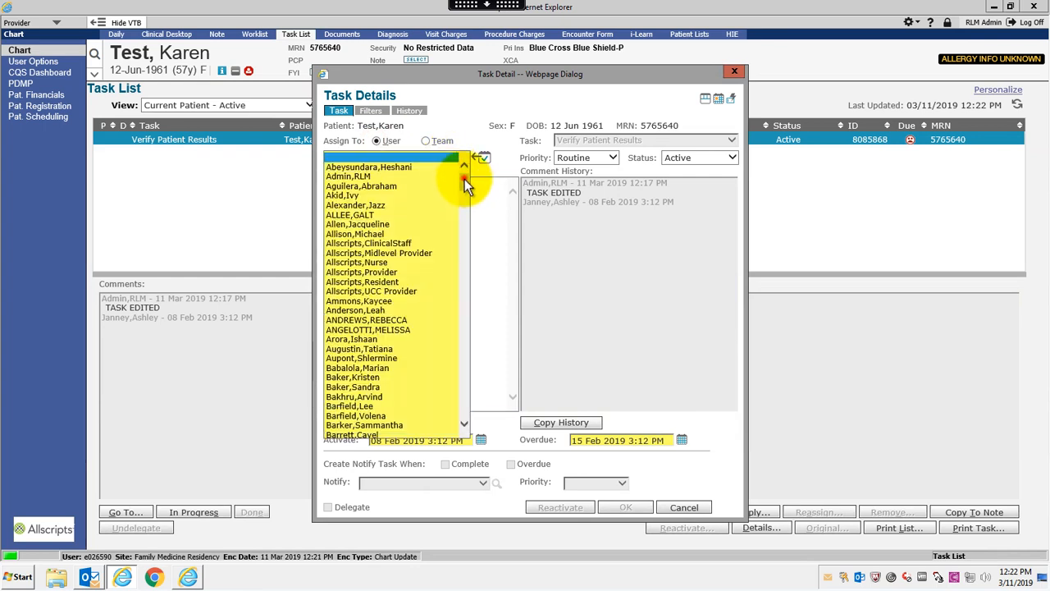
scroll(464, 178, "down", 10)
scroll(486, 258, "down", 10)
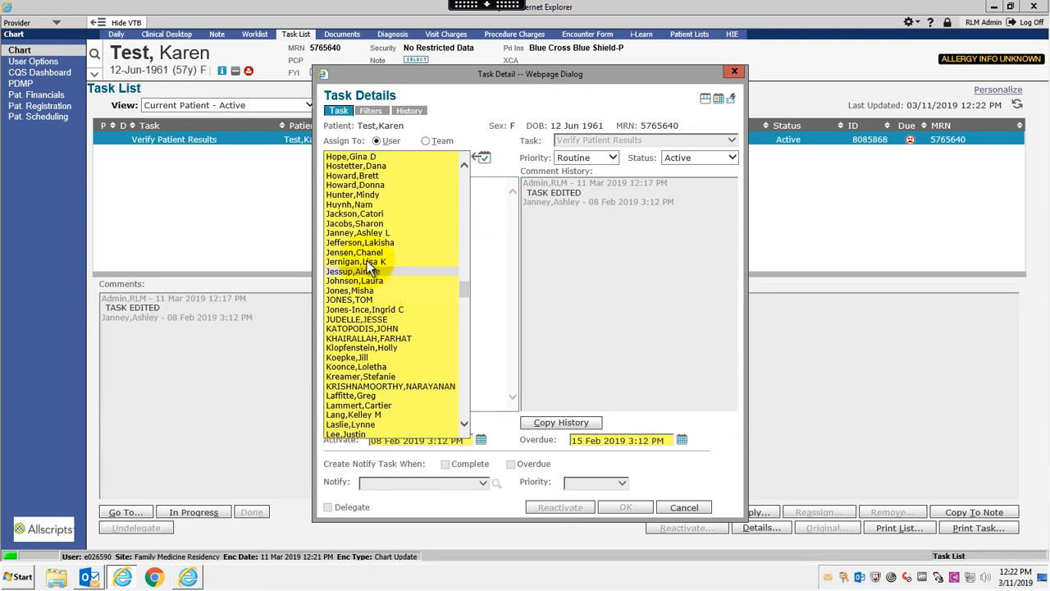
left_click(358, 235)
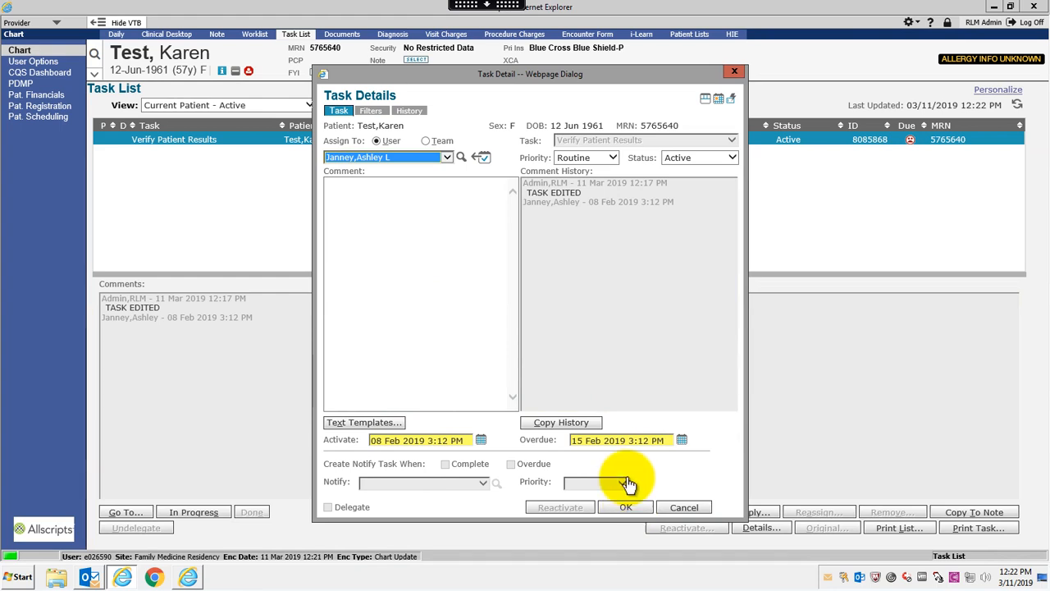
left_click(622, 508)
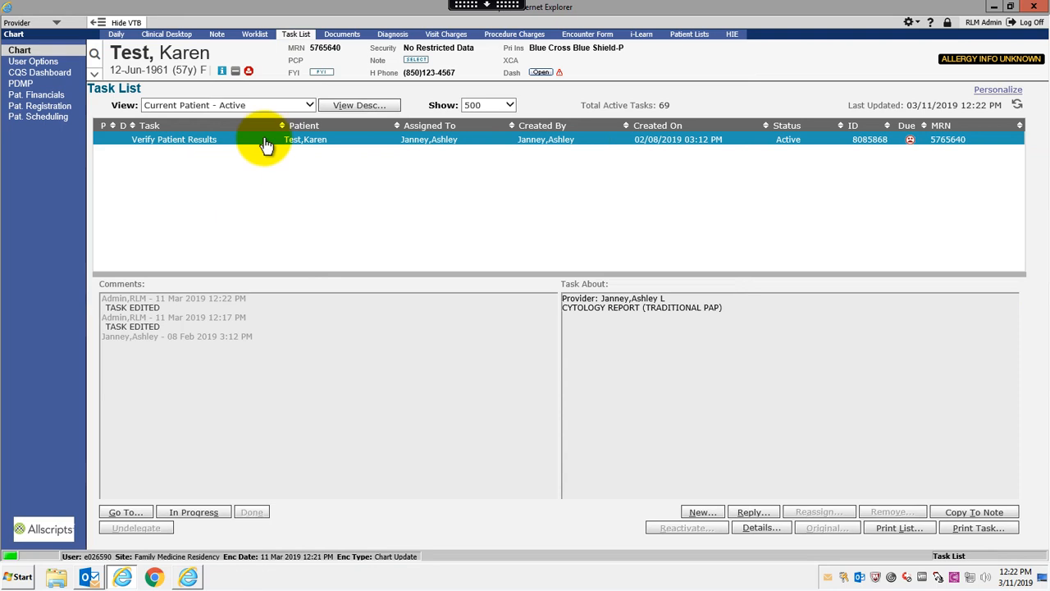
- Open the Verify Patient Results task and start verifying all results, accepting the warning about an item ordered by someone else
double_click(218, 139)
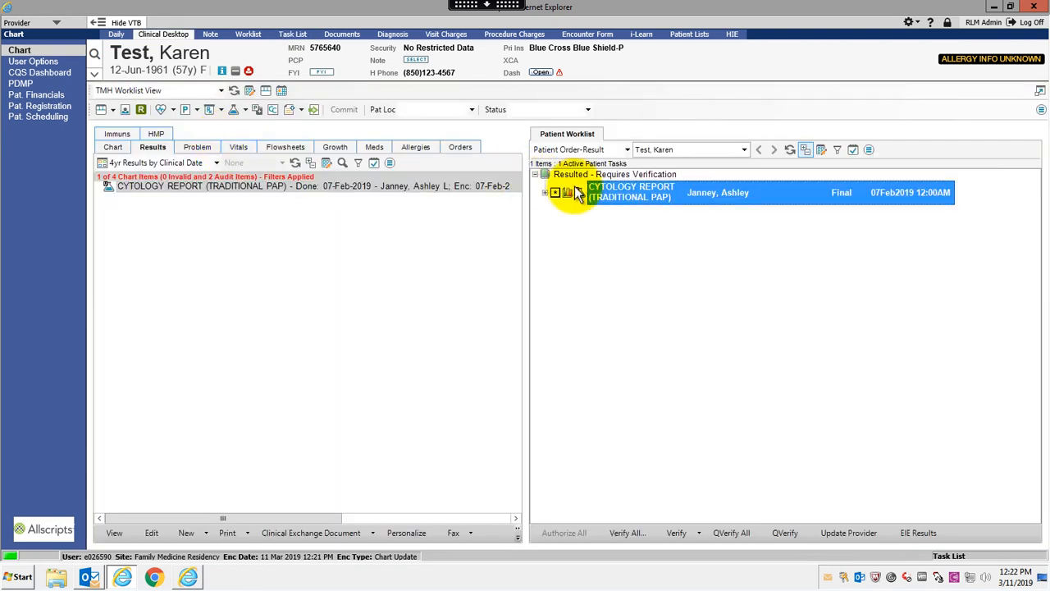
mouse_move(546, 197)
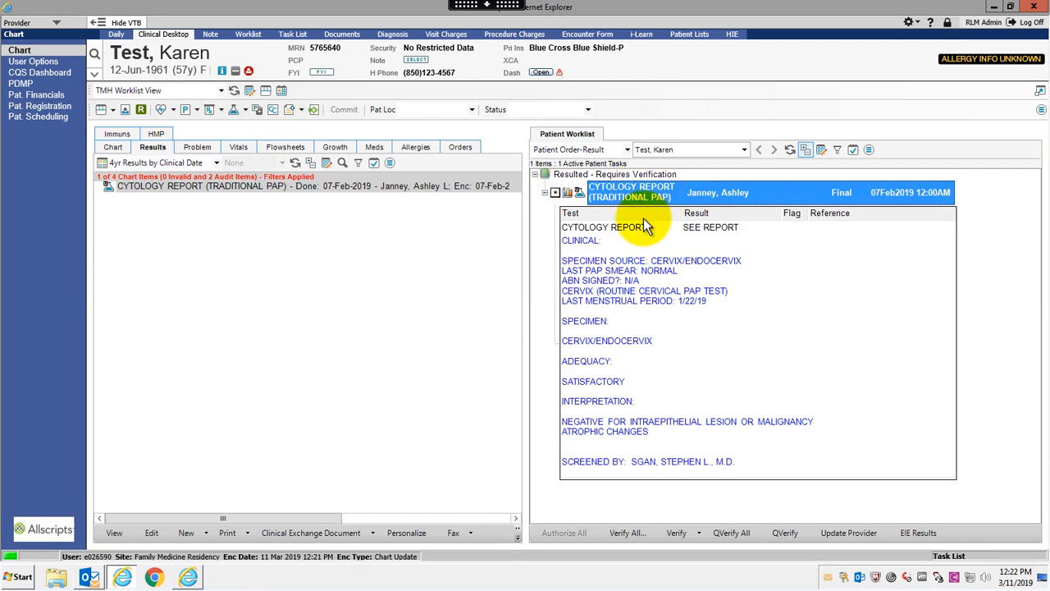
left_click(695, 533)
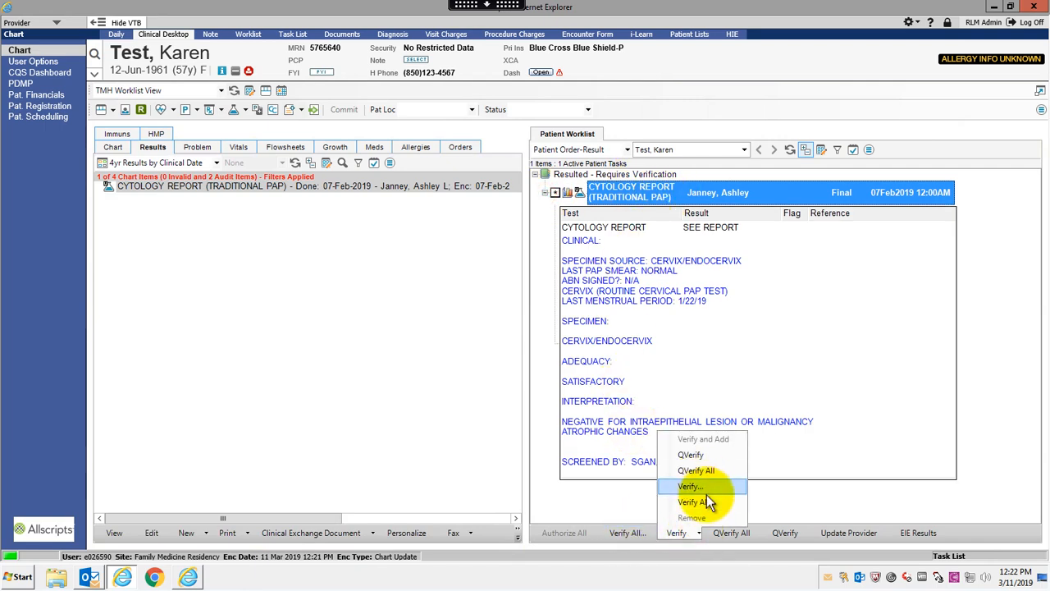
left_click(636, 534)
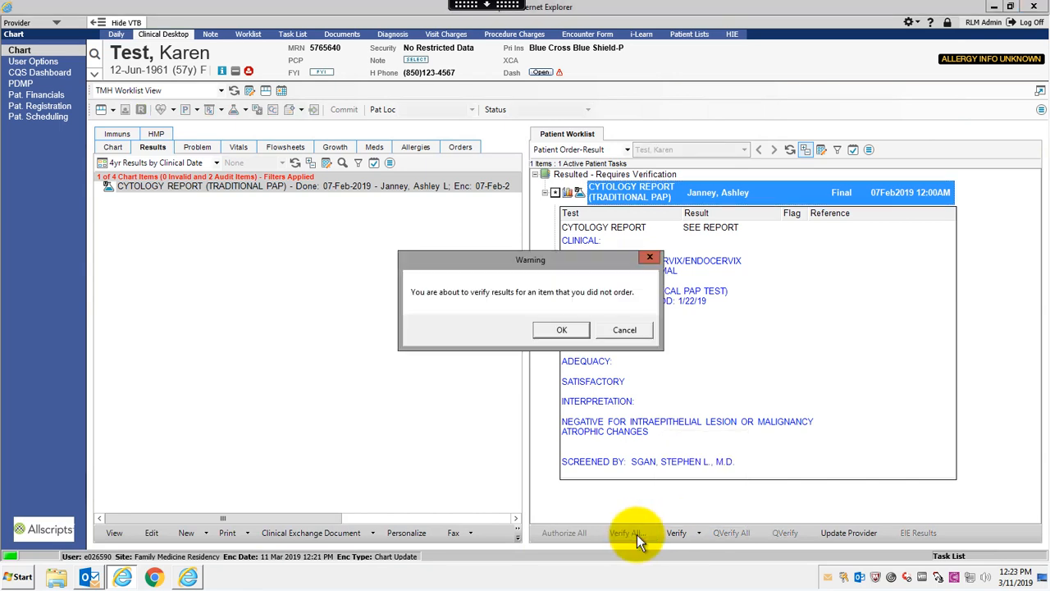
left_click(558, 328)
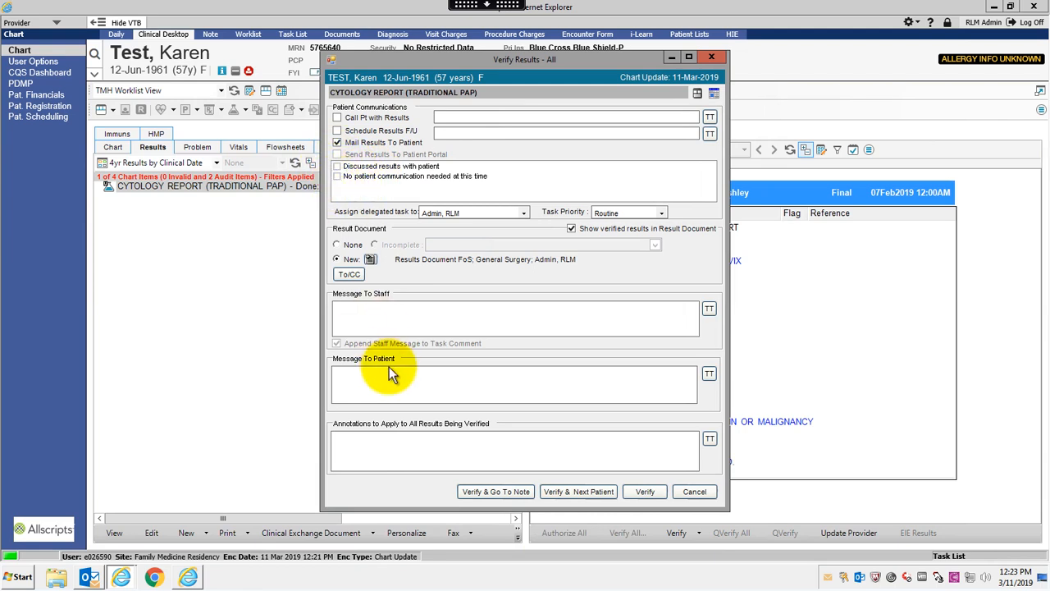
- Switch the patient communication from mailing results to Call Pt with Results and enter the staff message "Tell Patient this"
left_click(337, 118)
left_click(337, 143)
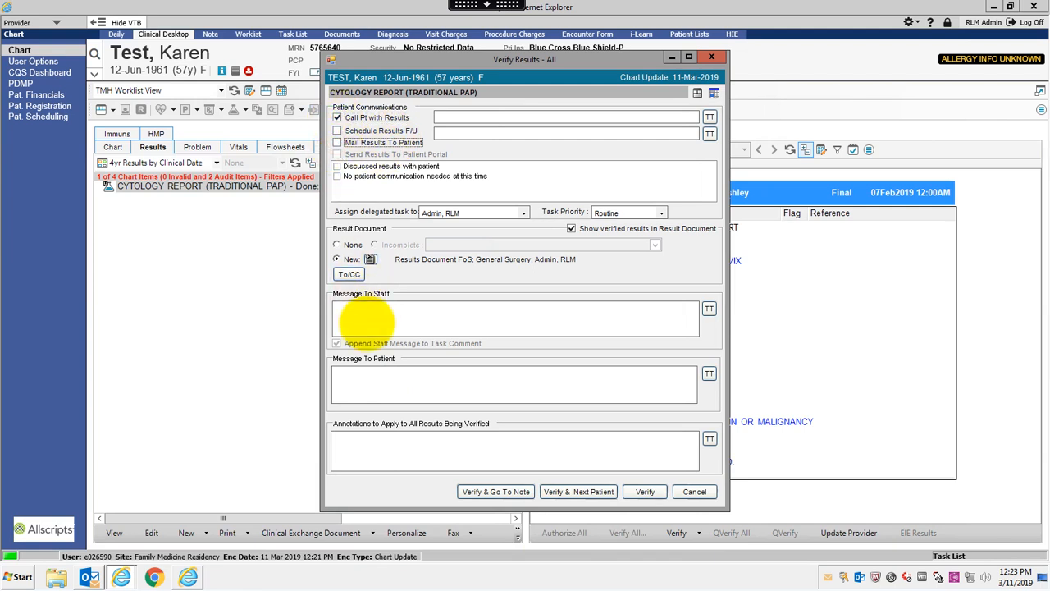
left_click(367, 323)
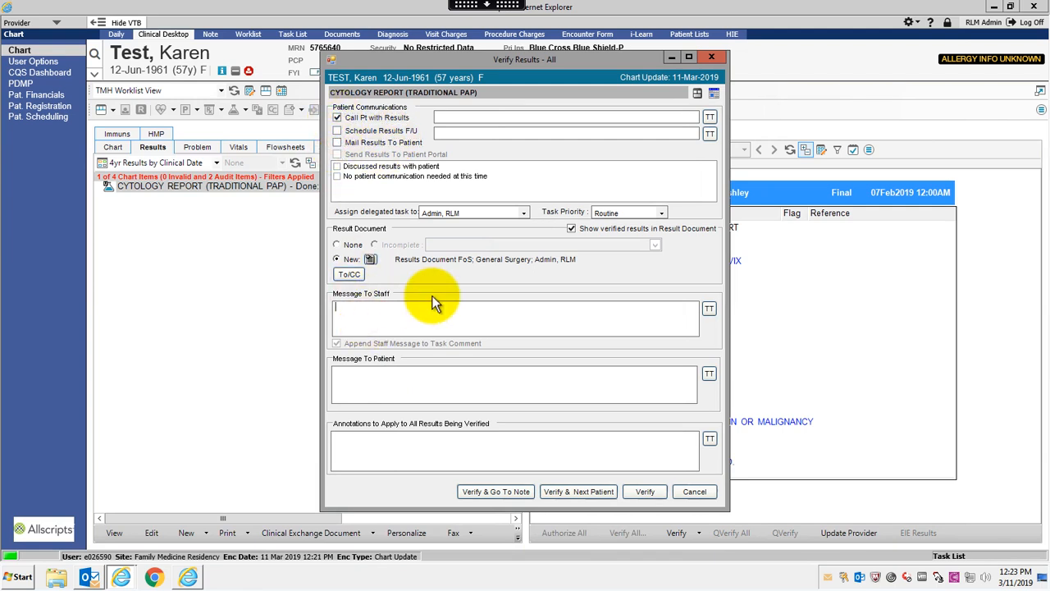
type("Tell P")
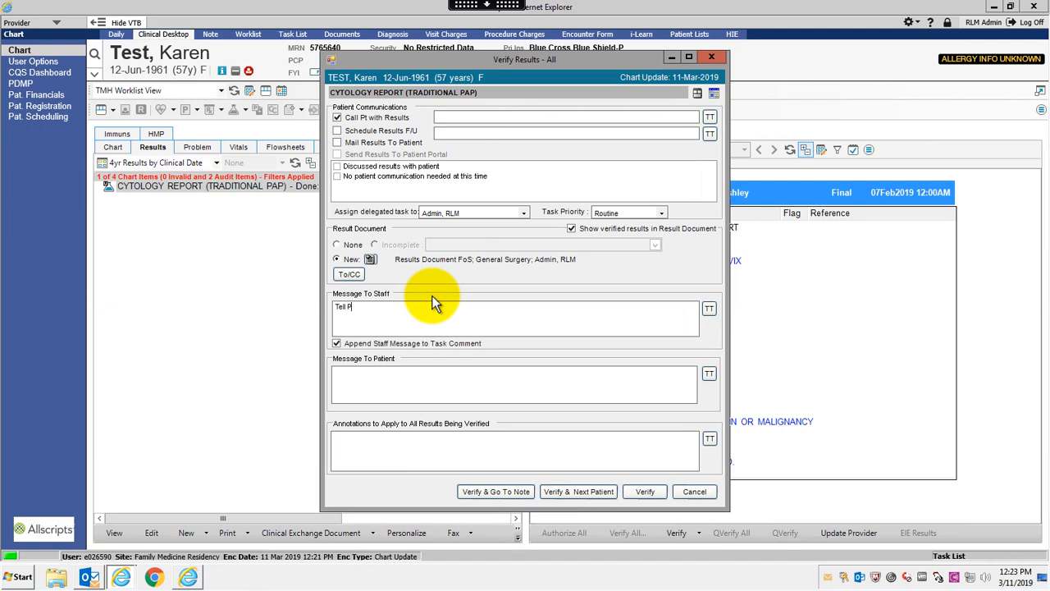
type("atient this")
- Clear the message to staff and change the patient communication back to Mail Results To Patient only
left_click_drag(386, 308, 300, 306)
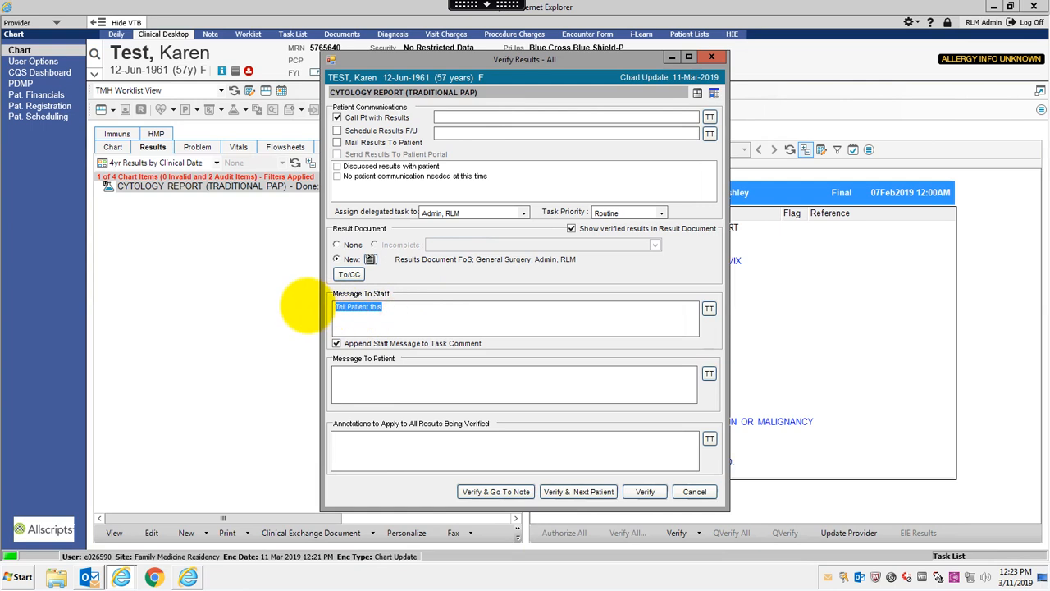
key("Delete")
left_click(338, 142)
left_click(337, 117)
- Draft a message to the patient with a greeting by name and a line starting "This is", and clear it again
left_click(412, 385)
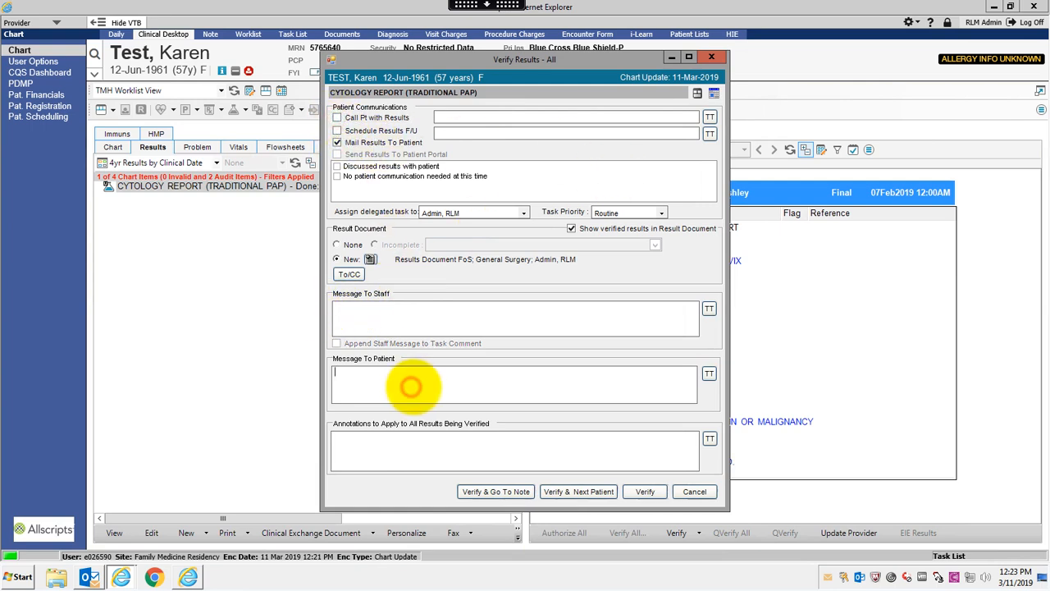
type("M")
type("rs. Test")
type(", ")
type("This is ")
type("i")
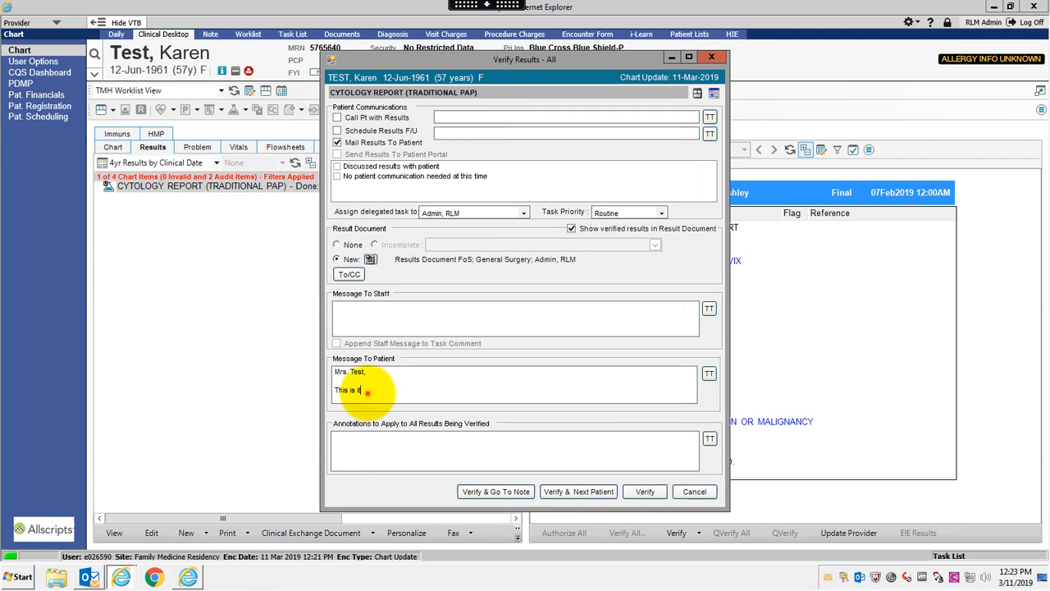
left_click_drag(366, 393, 297, 357)
key("BackSpace")
- Enter the annotation "This is an annotations" for all results being verified and erase it again
left_click(390, 444)
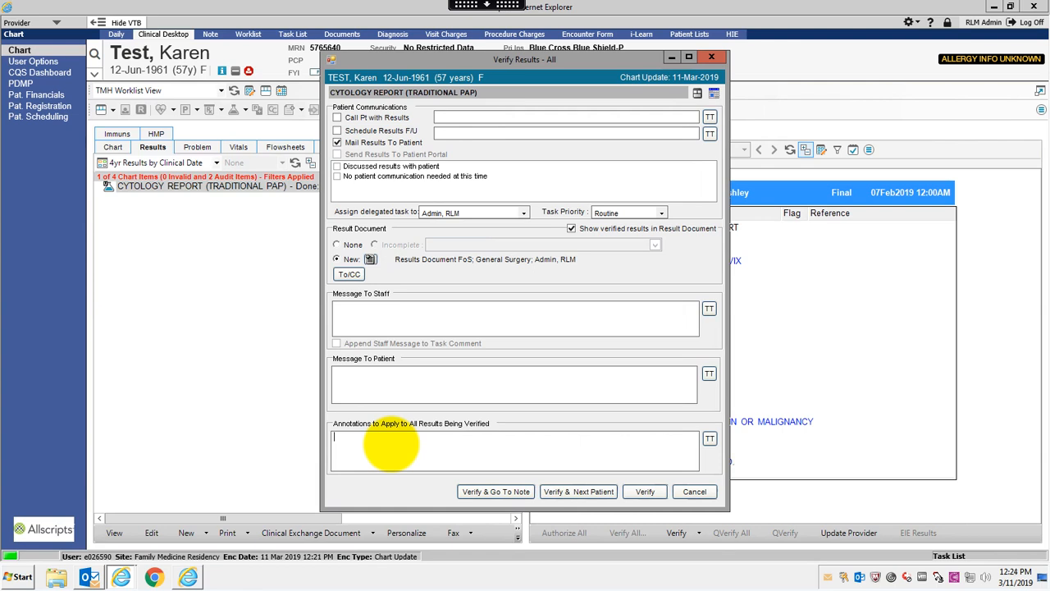
type("This is an annotations")
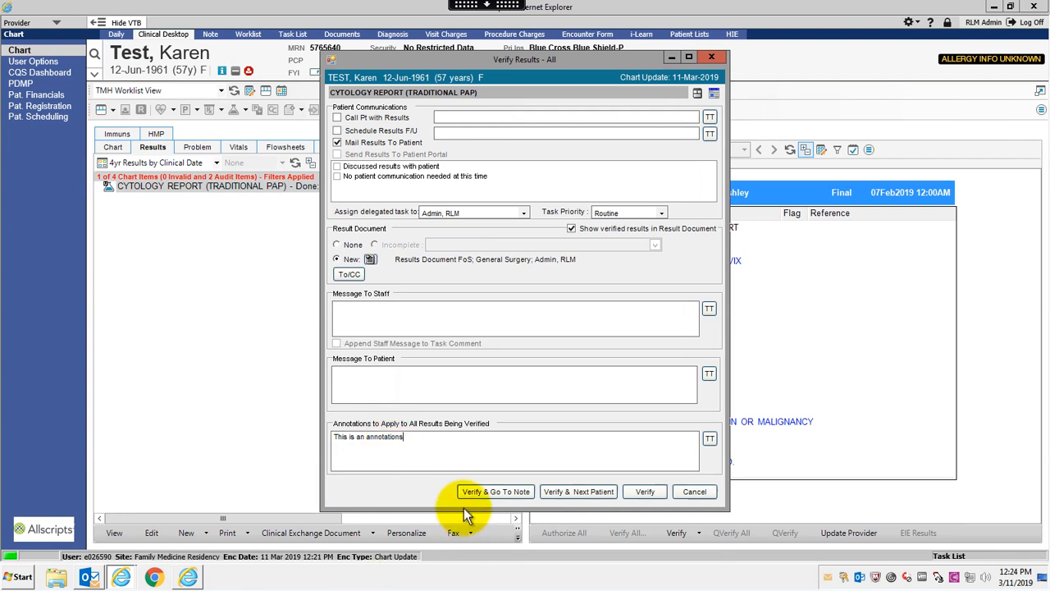
key("BackSpace")
key("BackSpace")
key("BackSpace")
key("BackSpace")
key("BackSpace")
key("BackSpace")
key("BackSpace")
key("BackSpace")
key("BackSpace")
key("BackSpace")
key("BackSpace")
key("BackSpace")
key("BackSpace")
key("BackSpace")
key("BackSpace")
key("BackSpace")
key("BackSpace")
key("BackSpace")
key("BackSpace")
key("BackSpace")
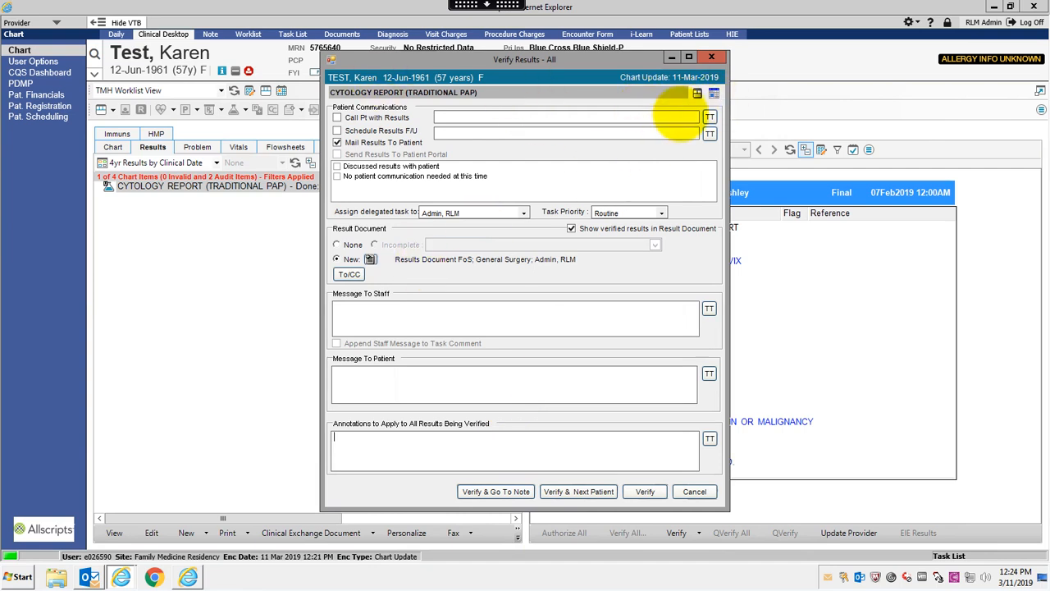
- Inspect the patient's read-only quick chart and the adjacent view for the cytology report, close them, and cancel the result verification
left_click(698, 92)
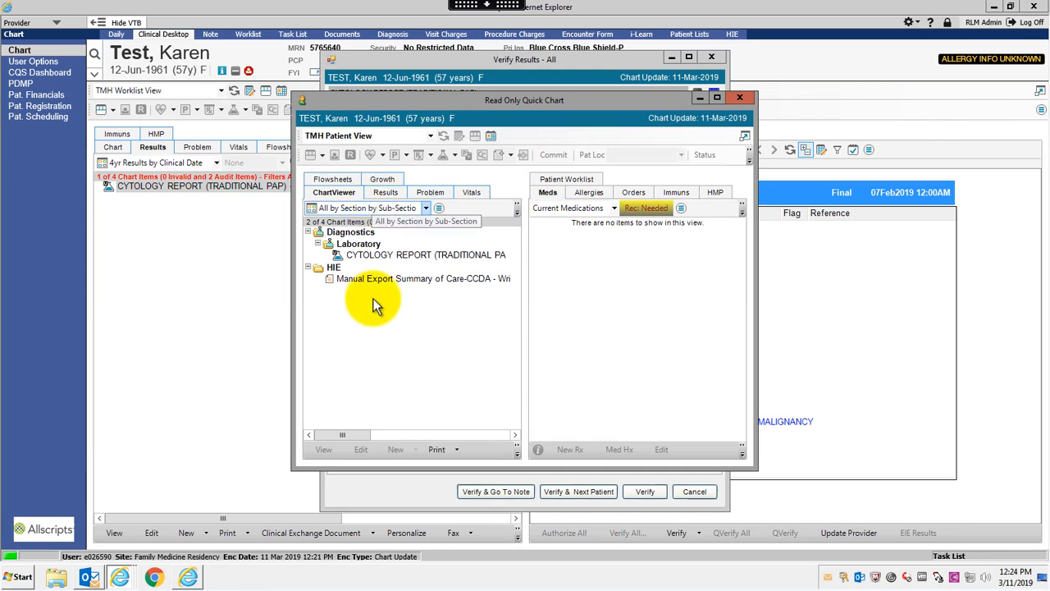
left_click(741, 97)
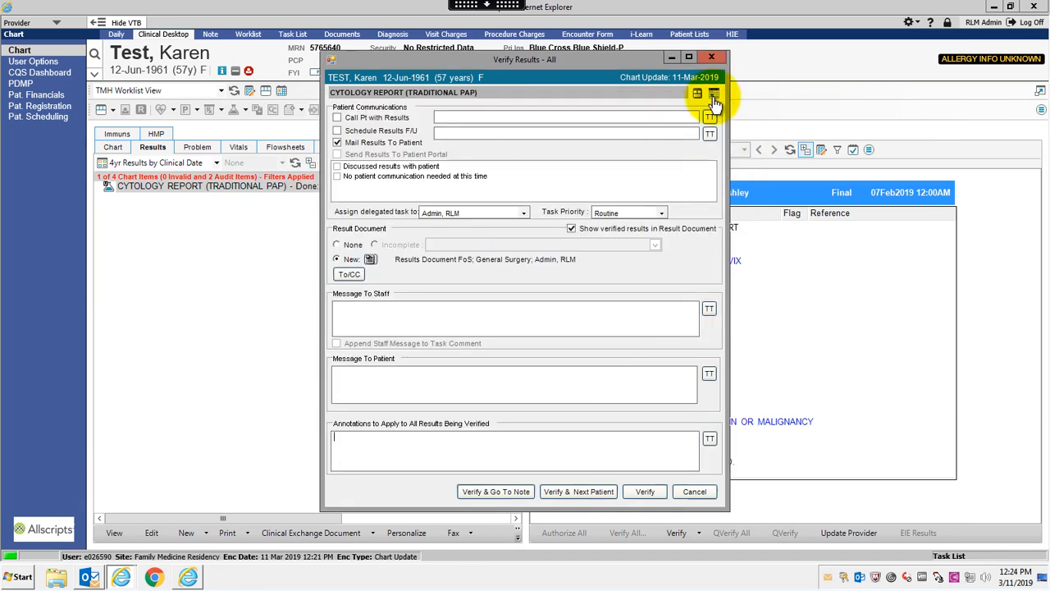
left_click(714, 94)
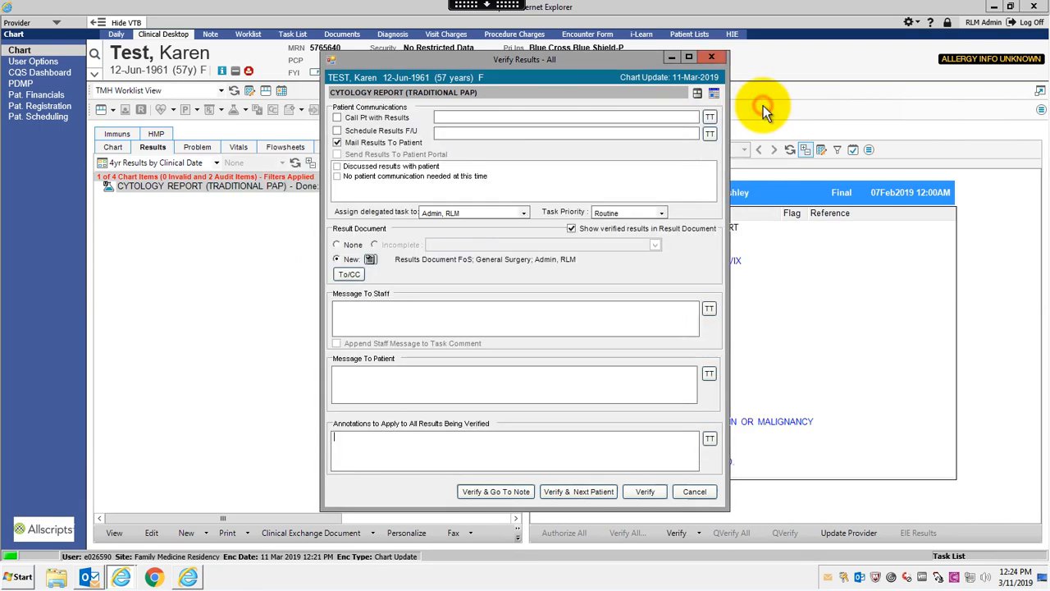
left_click(763, 108)
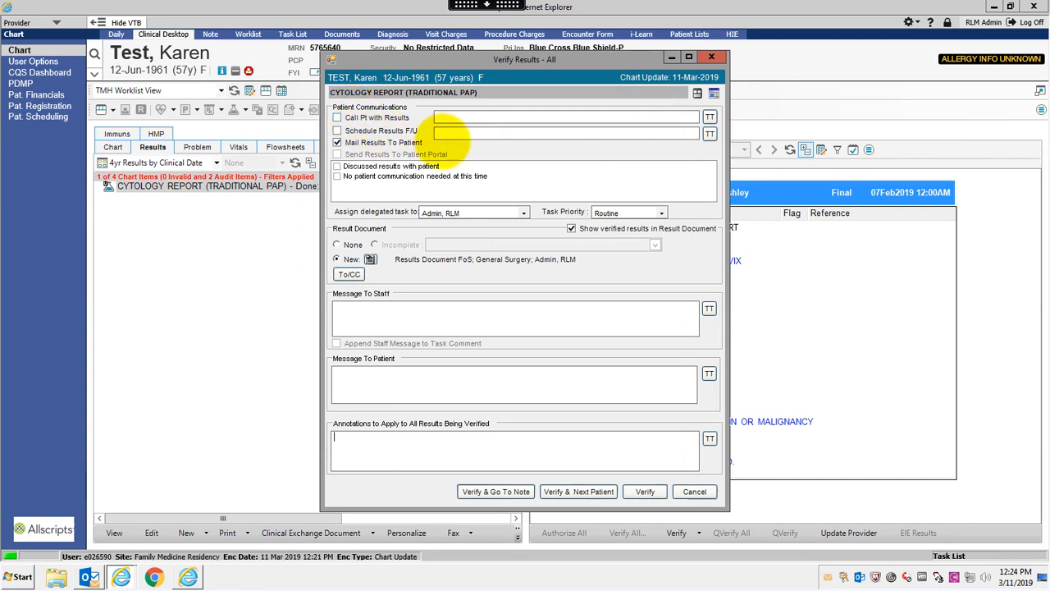
left_click(705, 497)
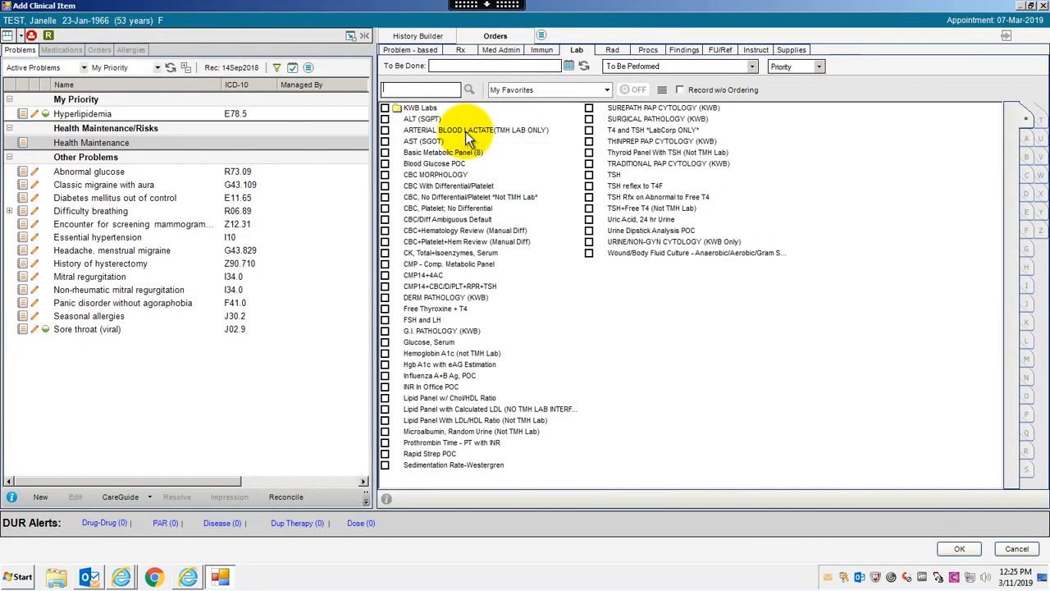
- Expand the KWB Labs folder in the lab order favorites to examine its pathology and cytology orders, and collapse it
left_click(425, 109)
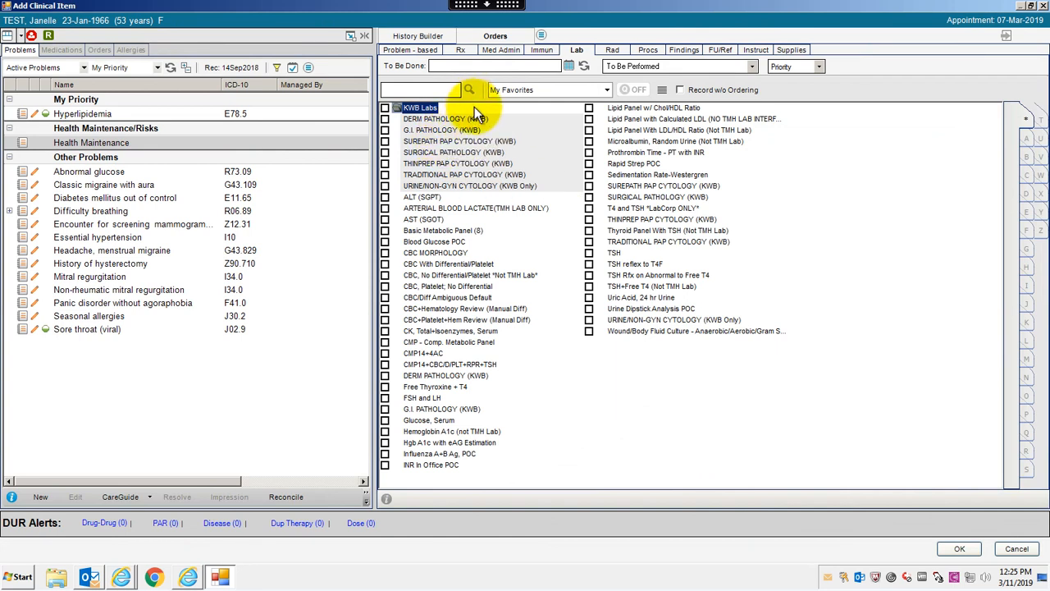
left_click(427, 113)
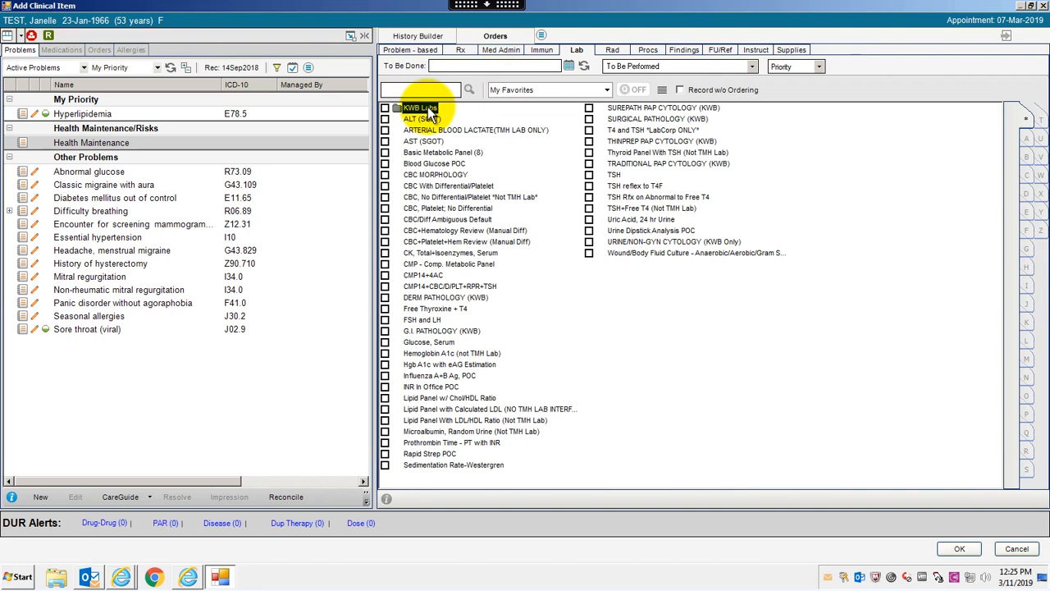